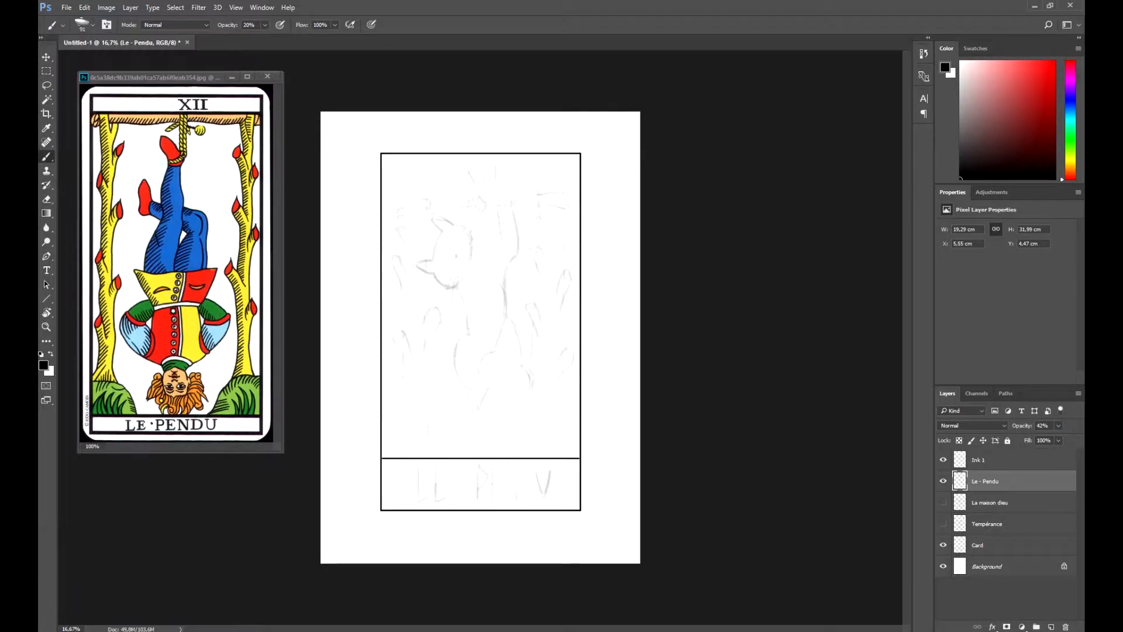
# - Lock the Le - Pendu sketch layer and make Ink 1 the active layer for inking
pyautogui.click(979, 460)
pyautogui.click(985, 481)
pyautogui.click(1007, 441)
pyautogui.click(979, 460)
pyautogui.hotkey('ctrl', '+')
pyautogui.moveTo(468, 281); pyautogui.dragTo(486, 337)
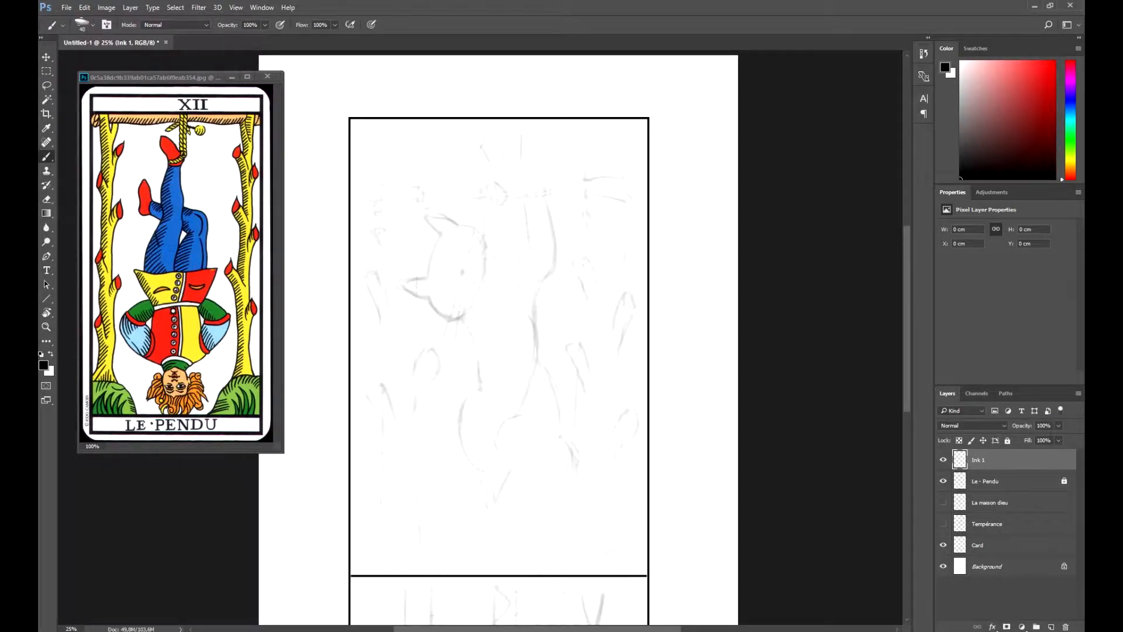
# - Ink the lower trunk edges of the left post and the curve of the bush beside it
pyautogui.moveTo(382, 417); pyautogui.dragTo(382, 481)
pyautogui.moveTo(415, 406); pyautogui.dragTo(413, 518)
pyautogui.press('r')
pyautogui.moveTo(468, 234); pyautogui.dragTo(562, 272)
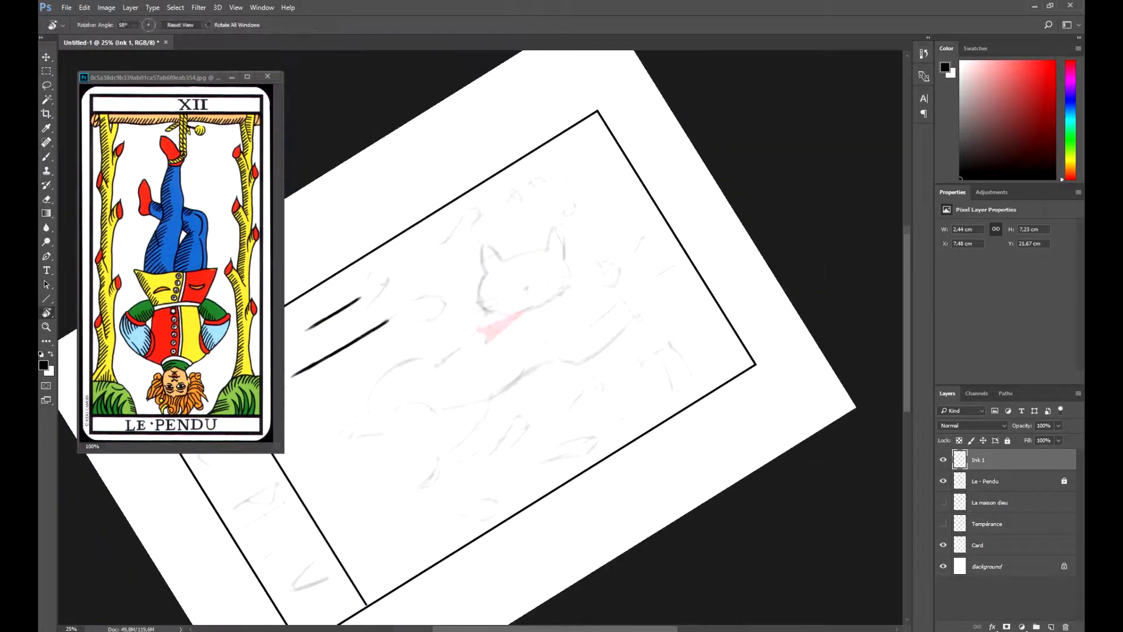
pyautogui.moveTo(445, 328); pyautogui.dragTo(521, 353)
pyautogui.moveTo(392, 311); pyautogui.dragTo(400, 343)
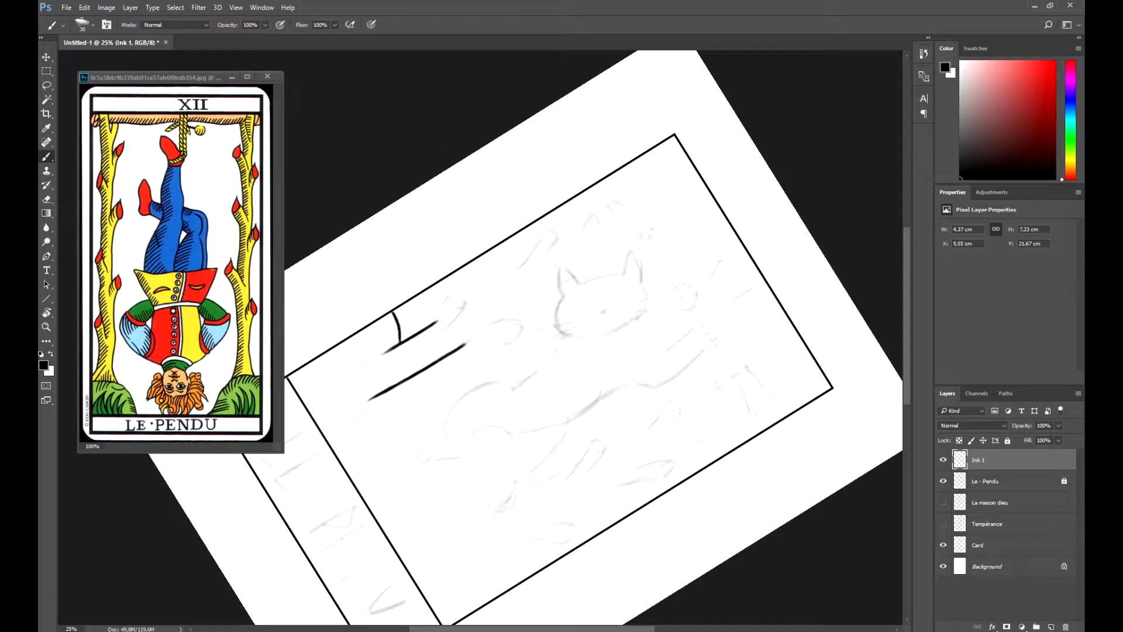
# - Ink the first leaf blades around the base of the left post
pyautogui.press('r')
pyautogui.moveTo(444, 374)
pyautogui.mouseDown()
pyautogui.moveTo(523, 307)
pyautogui.moveTo(577, 298)
pyautogui.moveTo(616, 266)
pyautogui.moveTo(493, 478)
pyautogui.mouseUp()
pyautogui.press('r')
pyautogui.moveTo(445, 418); pyautogui.dragTo(445, 430)
pyautogui.press('e')
pyautogui.press('b')
pyautogui.moveTo(423, 479); pyautogui.dragTo(457, 523)
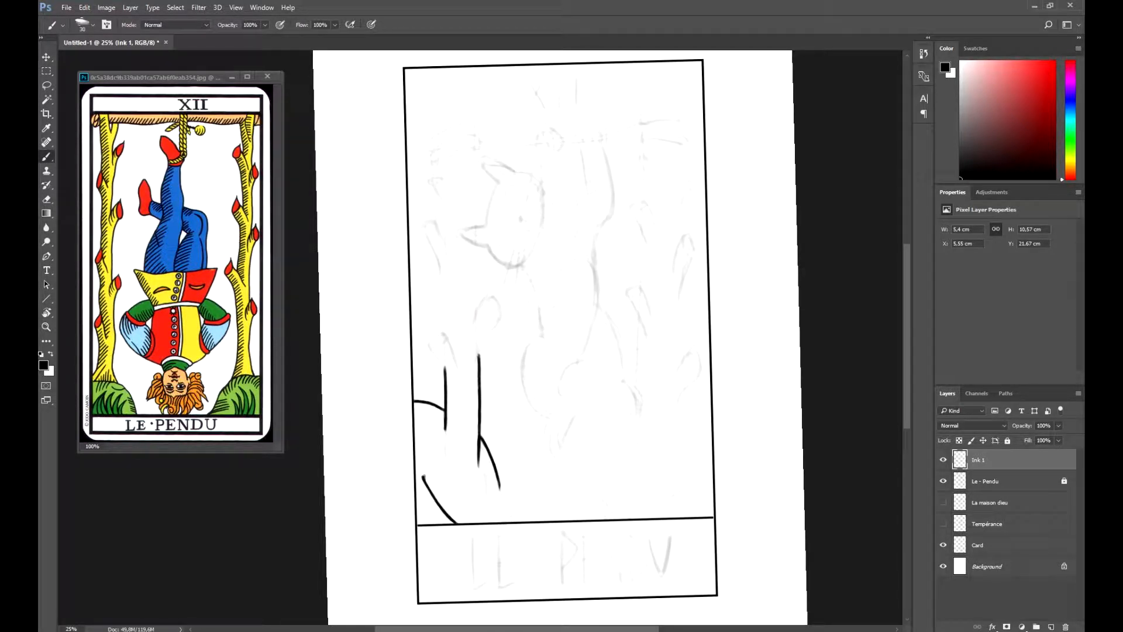
# - Ink more leaf blades at the foot of the left post, undoing and redrawing one stroke
pyautogui.press('r')
pyautogui.moveTo(462, 222)
pyautogui.mouseDown()
pyautogui.moveTo(563, 255)
pyautogui.moveTo(583, 280)
pyautogui.mouseUp()
pyautogui.moveTo(331, 333)
pyautogui.mouseDown()
pyautogui.moveTo(328, 373)
pyautogui.moveTo(380, 328)
pyautogui.moveTo(360, 369)
pyautogui.mouseUp()
pyautogui.press('r')
pyautogui.moveTo(585, 287)
pyautogui.mouseDown()
pyautogui.moveTo(579, 270)
pyautogui.moveTo(456, 228)
pyautogui.mouseUp()
pyautogui.moveTo(480, 454)
pyautogui.mouseDown()
pyautogui.moveTo(493, 481)
pyautogui.moveTo(503, 480)
pyautogui.moveTo(483, 457)
pyautogui.moveTo(519, 491)
pyautogui.mouseUp()
pyautogui.hotkey('ctrl', 'z')
pyautogui.moveTo(497, 471); pyautogui.dragTo(518, 485)
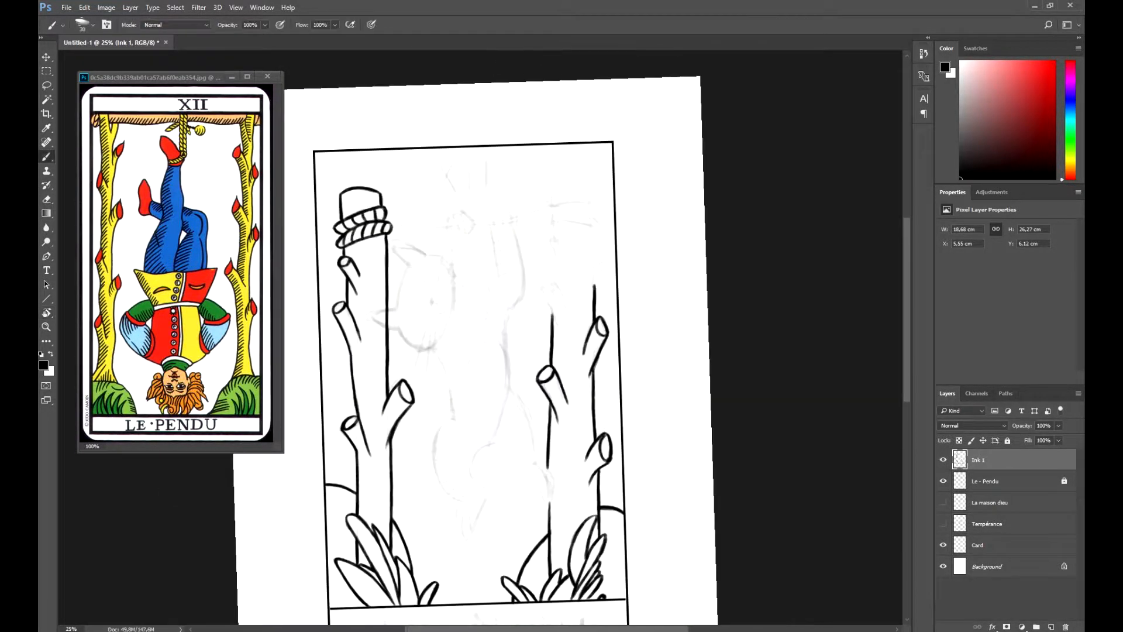
# - Ink the upper trunk edges and rounded top of the right post over the sketch
pyautogui.moveTo(541, 292)
pyautogui.mouseDown()
pyautogui.moveTo(538, 372)
pyautogui.moveTo(555, 404)
pyautogui.moveTo(553, 364)
pyautogui.moveTo(566, 392)
pyautogui.moveTo(554, 363)
pyautogui.moveTo(590, 369)
pyautogui.moveTo(600, 344)
pyautogui.mouseUp()
pyautogui.moveTo(587, 305)
pyautogui.mouseDown()
pyautogui.moveTo(590, 349)
pyautogui.moveTo(589, 337)
pyautogui.mouseUp()
pyautogui.moveTo(550, 305)
pyautogui.mouseDown()
pyautogui.moveTo(553, 362)
pyautogui.moveTo(594, 227)
pyautogui.moveTo(595, 344)
pyautogui.moveTo(540, 428)
pyautogui.mouseUp()
pyautogui.press('r')
pyautogui.moveTo(540, 428); pyautogui.dragTo(587, 358)
pyautogui.moveTo(538, 314)
pyautogui.mouseDown()
pyautogui.moveTo(545, 321)
pyautogui.moveTo(573, 296)
pyautogui.mouseUp()
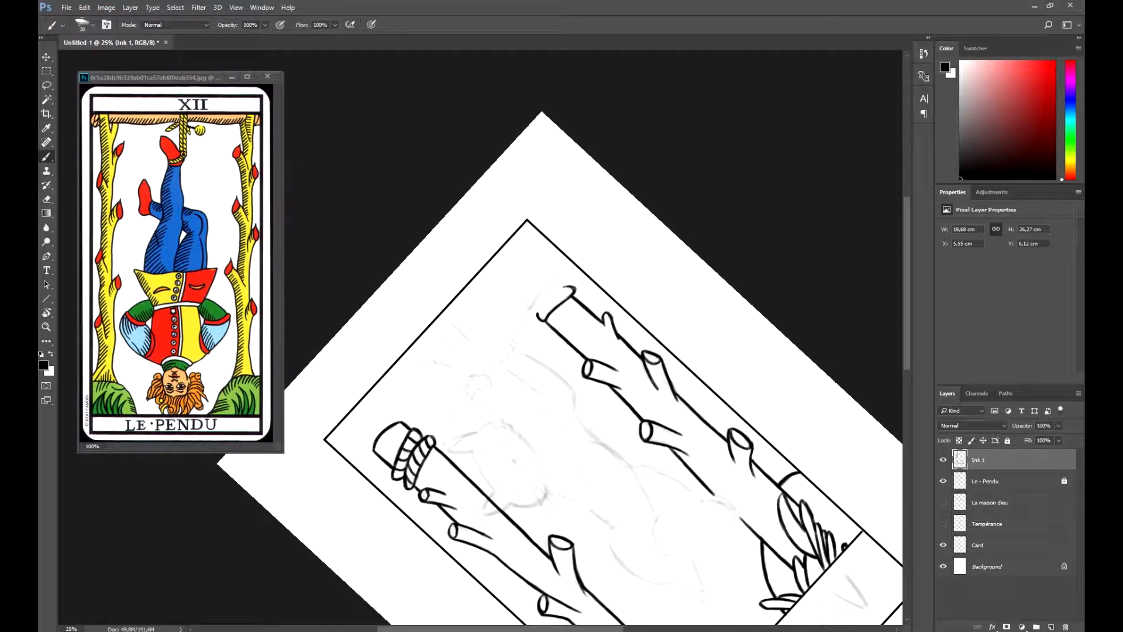
pyautogui.moveTo(557, 292)
pyautogui.mouseDown()
pyautogui.moveTo(541, 317)
pyautogui.moveTo(569, 288)
pyautogui.moveTo(547, 268)
pyautogui.moveTo(523, 306)
pyautogui.moveTo(515, 280)
pyautogui.moveTo(535, 262)
pyautogui.mouseUp()
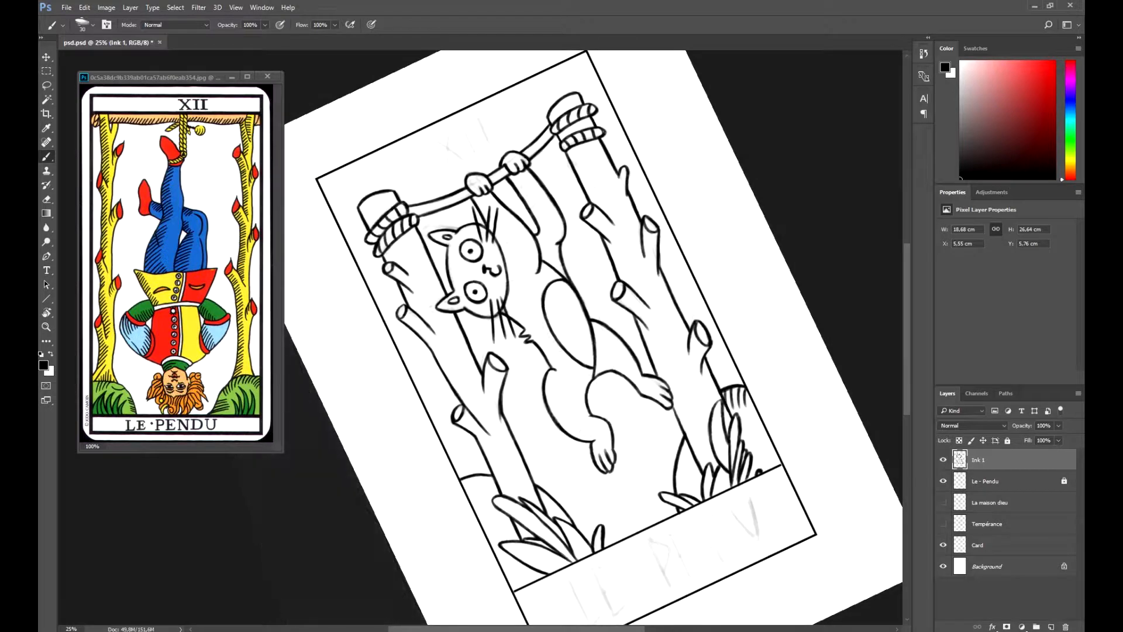
# - Hatch the rounded bushes behind the bases of both posts with short parallel strokes
pyautogui.press('r')
pyautogui.moveTo(717, 400); pyautogui.dragTo(688, 466)
pyautogui.moveTo(592, 512); pyautogui.dragTo(603, 522)
pyautogui.moveTo(594, 505)
pyautogui.mouseDown()
pyautogui.moveTo(606, 518)
pyautogui.moveTo(621, 498)
pyautogui.mouseUp()
pyautogui.moveTo(612, 478); pyautogui.dragTo(623, 491)
pyautogui.press('r')
pyautogui.moveTo(409, 409); pyautogui.dragTo(429, 430)
pyautogui.moveTo(434, 410); pyautogui.dragTo(435, 428)
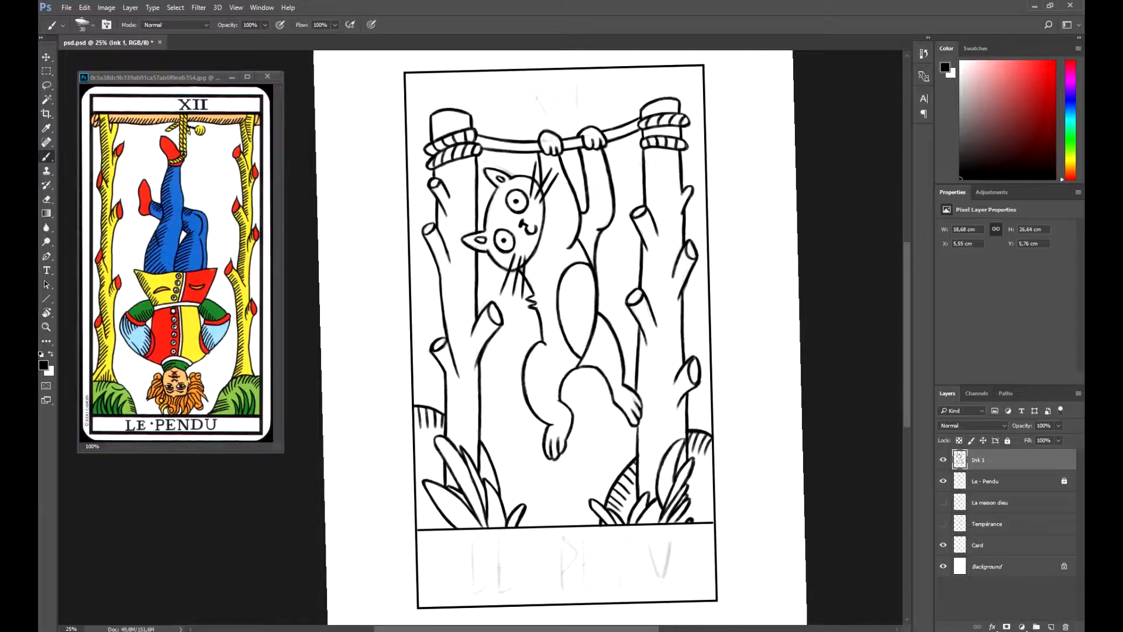
# - Hatch the shaded gaps around the leaves at the foot of both posts
pyautogui.press('r')
pyautogui.moveTo(585, 468); pyautogui.dragTo(647, 334)
pyautogui.moveTo(570, 403); pyautogui.dragTo(574, 410)
pyautogui.press('r')
pyautogui.moveTo(647, 334)
pyautogui.mouseDown()
pyautogui.moveTo(601, 451)
pyautogui.moveTo(560, 485)
pyautogui.moveTo(597, 457)
pyautogui.mouseUp()
pyautogui.moveTo(468, 476); pyautogui.dragTo(475, 490)
pyautogui.moveTo(661, 448); pyautogui.dragTo(674, 477)
pyautogui.moveTo(667, 446); pyautogui.dragTo(669, 474)
# - Hatch the shaded side of the left post, from the lower trunk and branch stub up to its cap
pyautogui.moveTo(474, 426); pyautogui.dragTo(460, 434)
pyautogui.moveTo(474, 415)
pyautogui.mouseDown()
pyautogui.moveTo(459, 427)
pyautogui.moveTo(455, 418)
pyautogui.mouseUp()
pyautogui.moveTo(470, 402)
pyautogui.mouseDown()
pyautogui.moveTo(456, 415)
pyautogui.moveTo(457, 405)
pyautogui.mouseUp()
pyautogui.moveTo(470, 389)
pyautogui.mouseDown()
pyautogui.moveTo(456, 404)
pyautogui.moveTo(453, 387)
pyautogui.mouseUp()
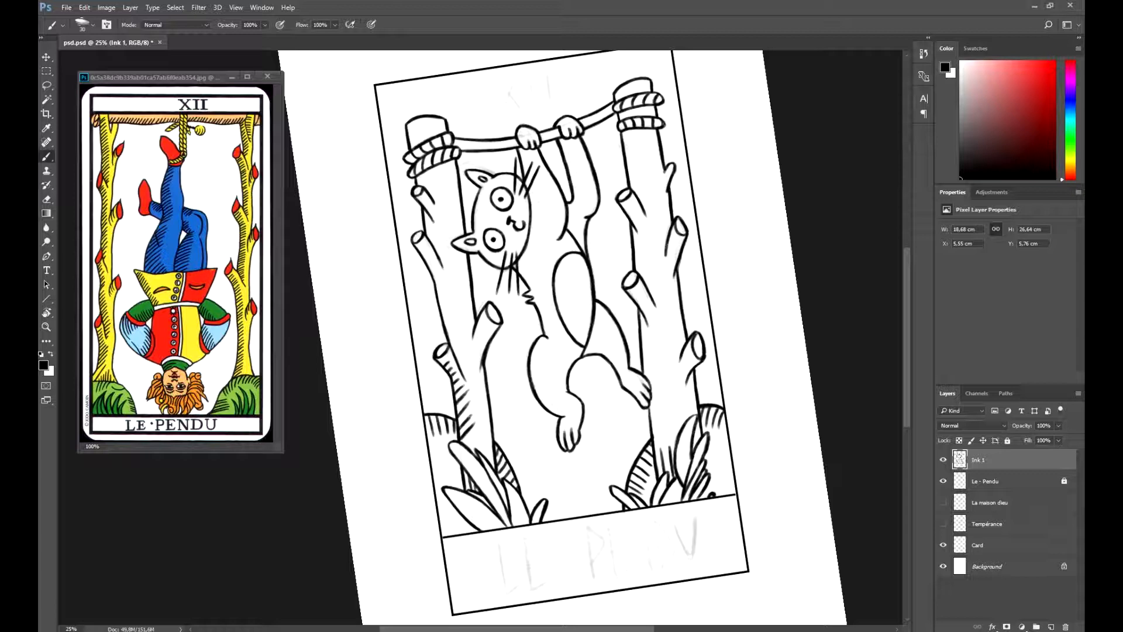
pyautogui.moveTo(486, 321)
pyautogui.mouseDown()
pyautogui.moveTo(475, 335)
pyautogui.moveTo(480, 327)
pyautogui.mouseUp()
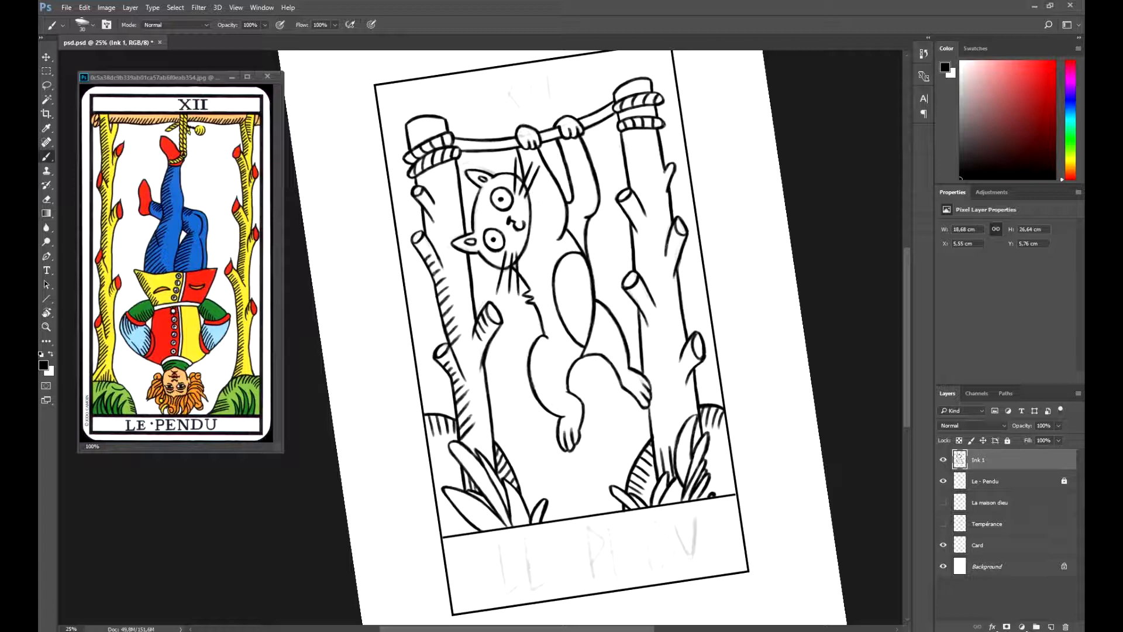
pyautogui.press('r')
pyautogui.moveTo(585, 234); pyautogui.dragTo(593, 241)
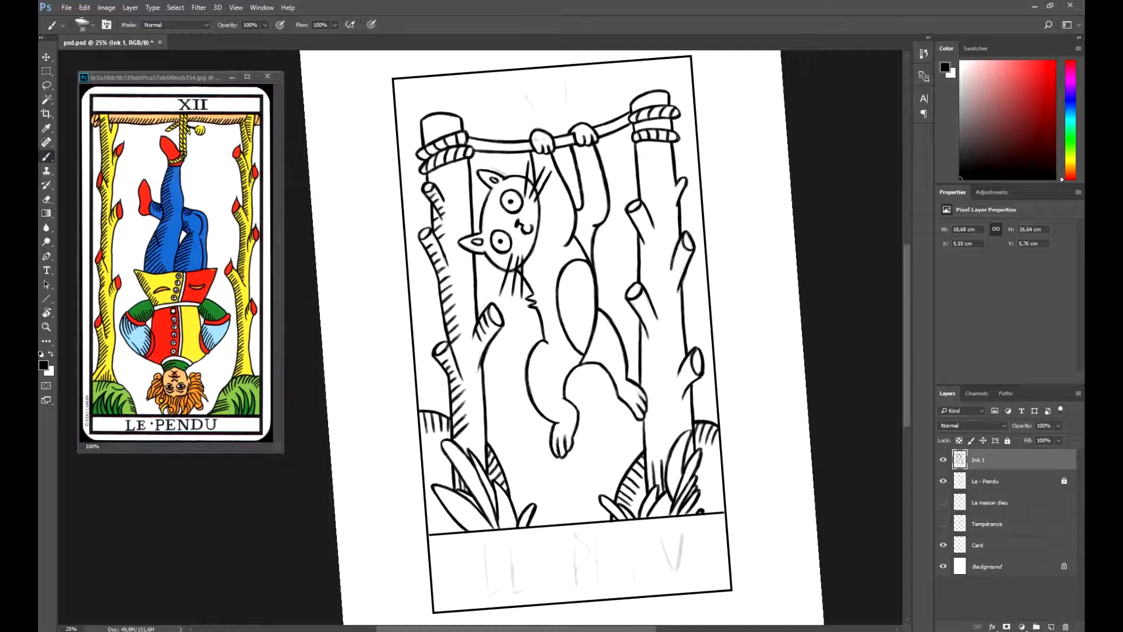
pyautogui.moveTo(423, 133); pyautogui.dragTo(433, 124)
pyautogui.moveTo(422, 125); pyautogui.dragTo(434, 117)
# - Hatch the left edge of the right post, working from the base up to its cap
pyautogui.moveTo(647, 459); pyautogui.dragTo(660, 419)
pyautogui.moveTo(646, 427); pyautogui.dragTo(662, 396)
pyautogui.moveTo(647, 396); pyautogui.dragTo(657, 366)
pyautogui.moveTo(641, 368); pyautogui.dragTo(658, 344)
pyautogui.moveTo(641, 346); pyautogui.dragTo(652, 340)
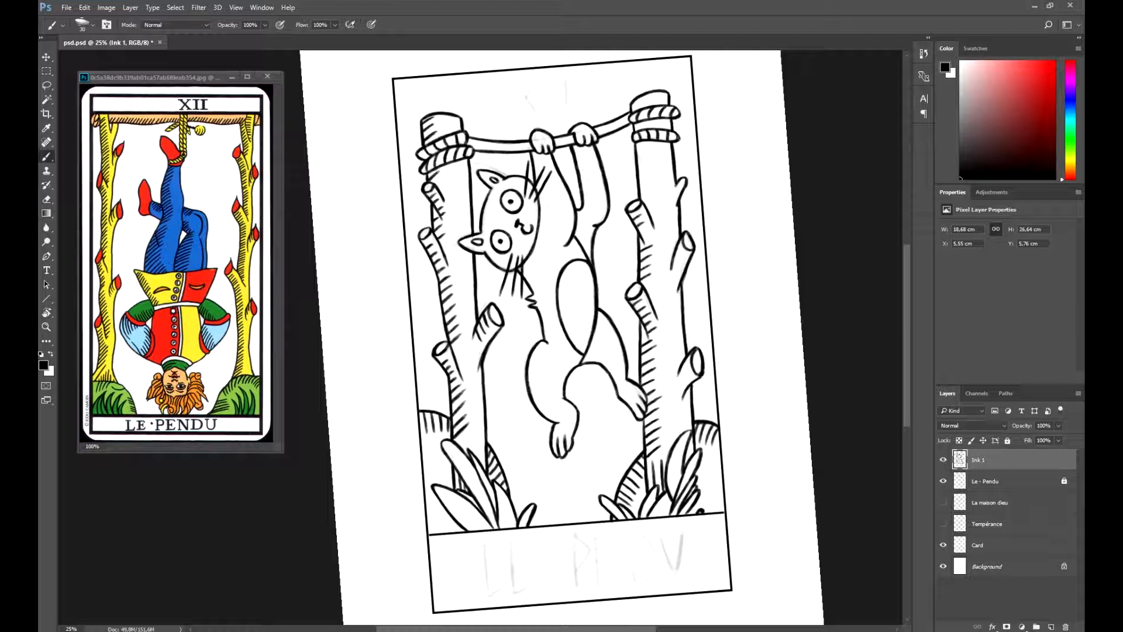
pyautogui.moveTo(640, 187); pyautogui.dragTo(651, 180)
pyautogui.moveTo(639, 178); pyautogui.dragTo(649, 171)
pyautogui.moveTo(634, 129); pyautogui.dragTo(643, 122)
pyautogui.moveTo(633, 109); pyautogui.dragTo(647, 101)
# - Shade the branch stubs on the right side of the right post with short hatch strokes
pyautogui.moveTo(674, 259); pyautogui.dragTo(687, 248)
pyautogui.moveTo(672, 271); pyautogui.dragTo(679, 262)
pyautogui.moveTo(673, 194); pyautogui.dragTo(684, 182)
pyautogui.moveTo(682, 376); pyautogui.dragTo(692, 359)
pyautogui.moveTo(677, 383)
pyautogui.mouseDown()
pyautogui.moveTo(687, 369)
pyautogui.moveTo(675, 390)
pyautogui.mouseUp()
# - Straighten the canvas view and draw twist marks across the rope between the posts
pyautogui.press('r')
pyautogui.moveTo(675, 351); pyautogui.dragTo(671, 413)
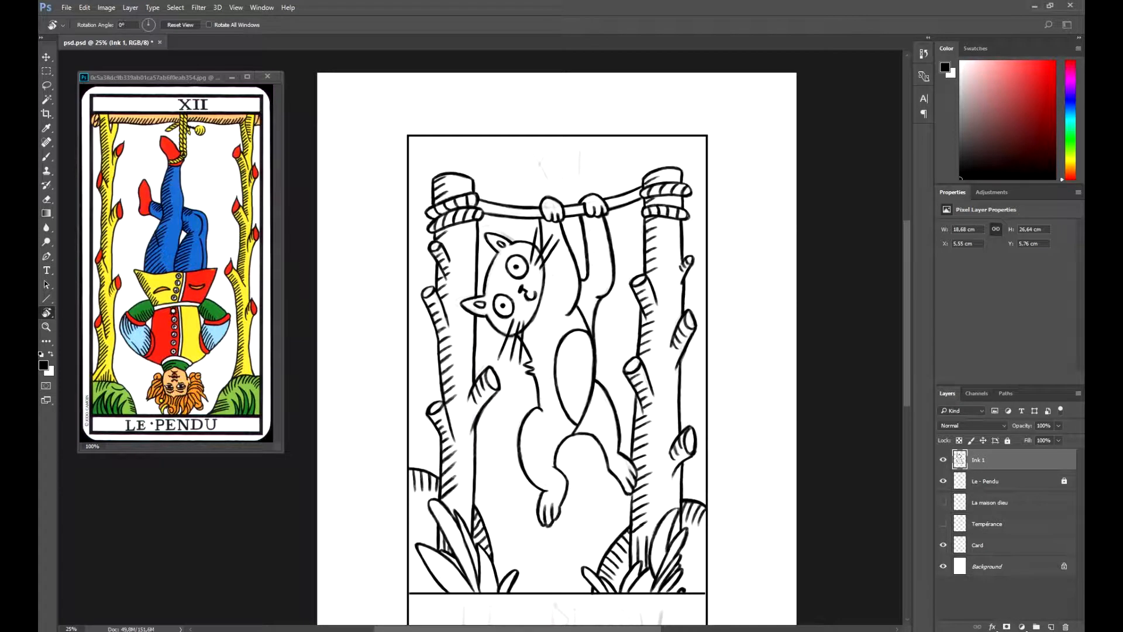
pyautogui.press('b')
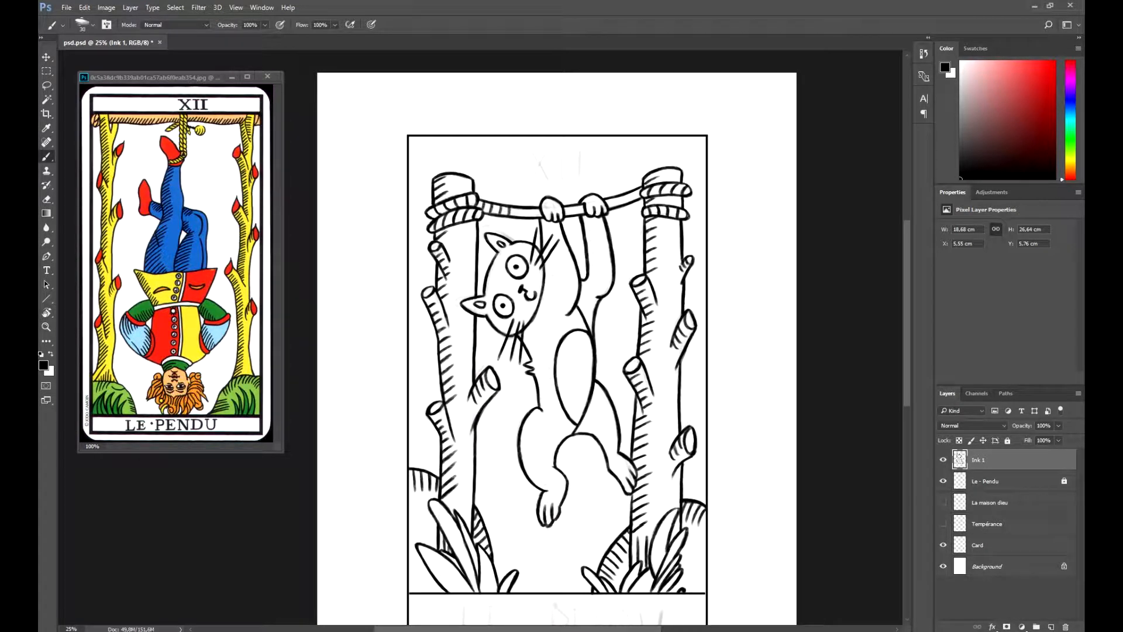
pyautogui.moveTo(566, 215); pyautogui.dragTo(570, 208)
pyautogui.moveTo(576, 214); pyautogui.dragTo(580, 206)
# - Hatch the left edge of the cat's body, from the raised arm down along the torso
pyautogui.moveTo(524, 338); pyautogui.dragTo(536, 329)
pyautogui.moveTo(523, 345); pyautogui.dragTo(538, 338)
pyautogui.moveTo(538, 385); pyautogui.dragTo(551, 376)
pyautogui.moveTo(540, 389); pyautogui.dragTo(553, 381)
pyautogui.moveTo(540, 301); pyautogui.dragTo(559, 294)
pyautogui.moveTo(542, 292); pyautogui.dragTo(557, 289)
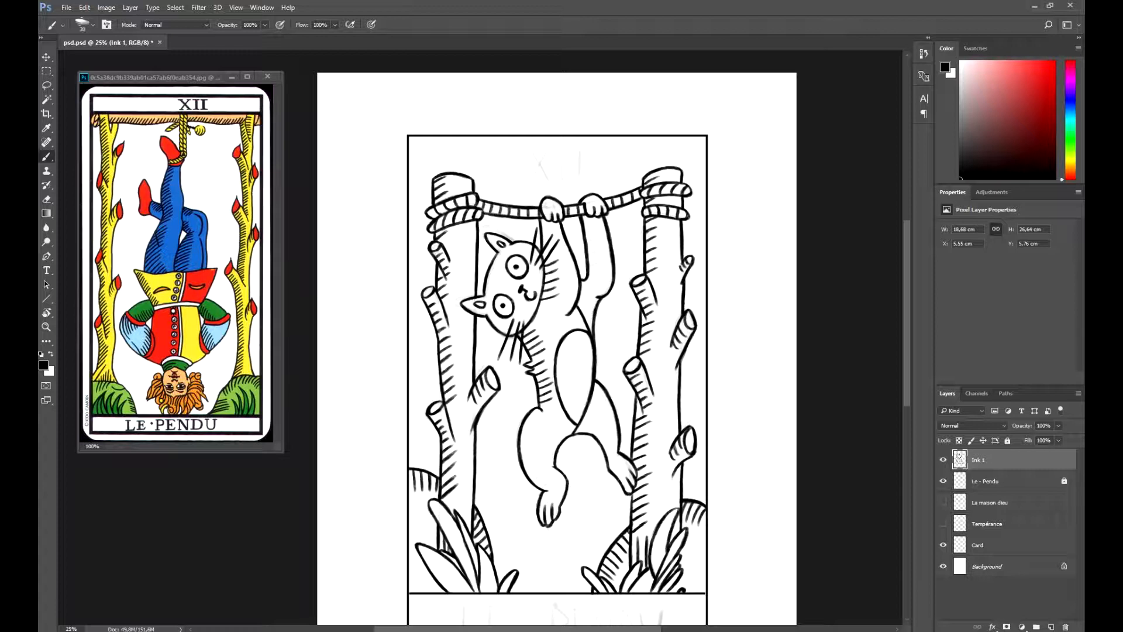
# - Hatch the cat's wrist, armpit and the lower edge of its head
pyautogui.moveTo(543, 210); pyautogui.dragTo(549, 204)
pyautogui.moveTo(542, 216); pyautogui.dragTo(550, 209)
pyautogui.moveTo(581, 315); pyautogui.dragTo(589, 305)
pyautogui.moveTo(583, 321); pyautogui.dragTo(592, 309)
pyautogui.moveTo(489, 329); pyautogui.dragTo(499, 311)
pyautogui.moveTo(496, 329); pyautogui.dragTo(502, 316)
pyautogui.moveTo(502, 335); pyautogui.dragTo(507, 319)
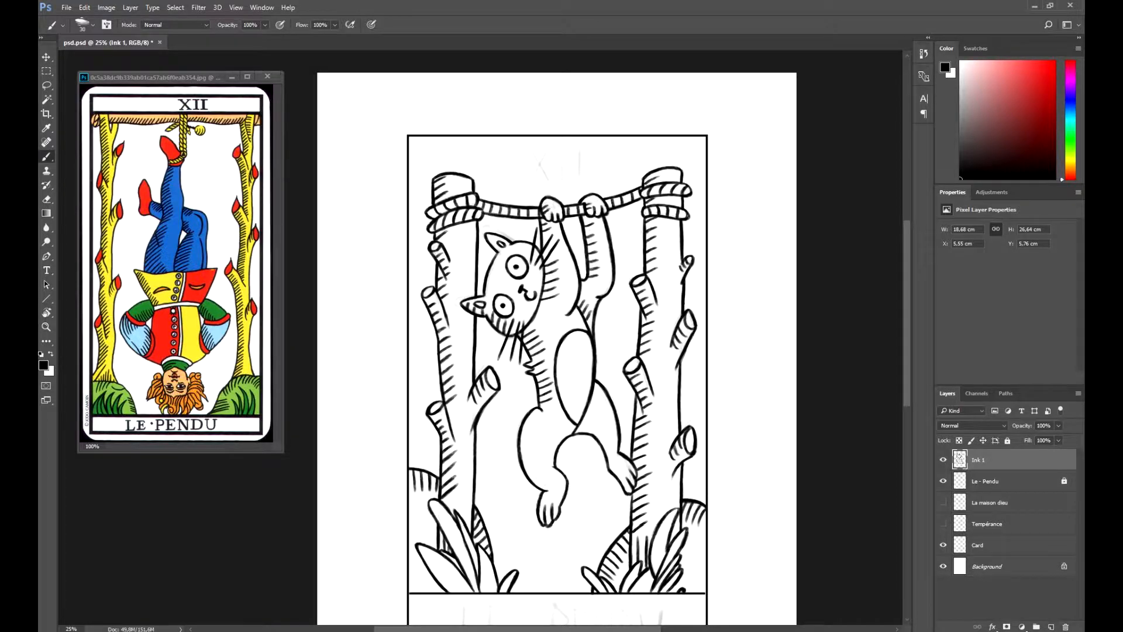
# - Shade both of the cat's hind legs with short hatch strokes along their edges
pyautogui.press('r')
pyautogui.moveTo(530, 303); pyautogui.dragTo(537, 312)
pyautogui.moveTo(538, 300); pyautogui.dragTo(551, 304)
pyautogui.press('r')
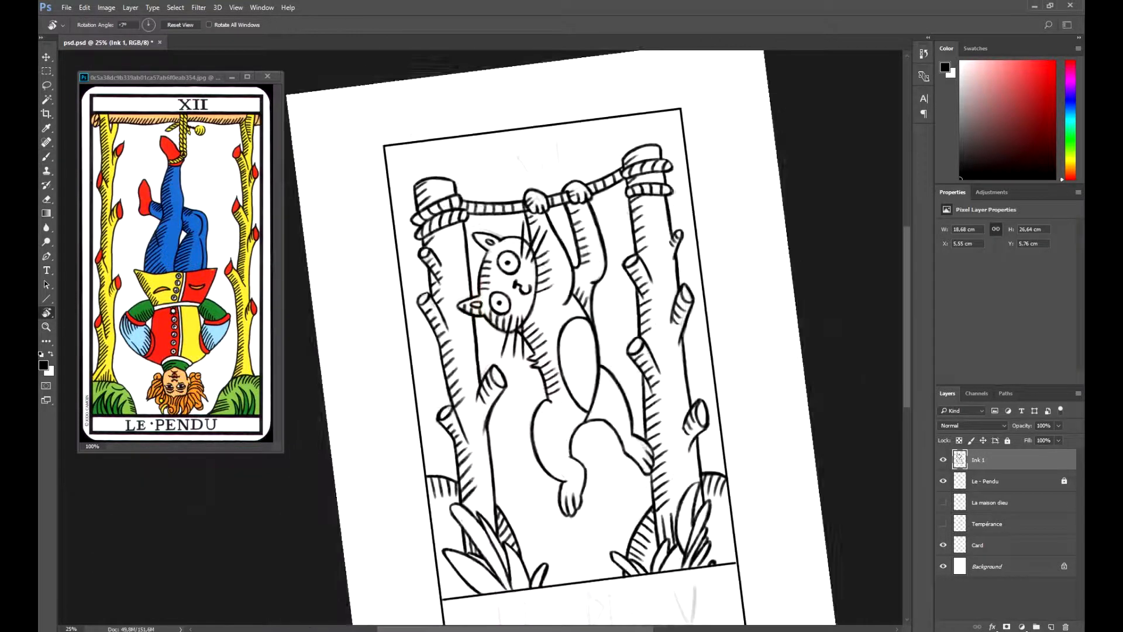
pyautogui.moveTo(579, 354); pyautogui.dragTo(592, 367)
pyautogui.moveTo(585, 359); pyautogui.dragTo(601, 375)
pyautogui.moveTo(600, 370); pyautogui.dragTo(618, 386)
pyautogui.moveTo(626, 375); pyautogui.dragTo(639, 385)
pyautogui.moveTo(643, 383)
pyautogui.mouseDown()
pyautogui.moveTo(651, 390)
pyautogui.moveTo(609, 420)
pyautogui.mouseUp()
pyautogui.press('r')
pyautogui.moveTo(610, 417); pyautogui.dragTo(616, 426)
pyautogui.moveTo(615, 424); pyautogui.dragTo(620, 433)
pyautogui.moveTo(620, 432); pyautogui.dragTo(626, 440)
pyautogui.moveTo(623, 441); pyautogui.dragTo(631, 449)
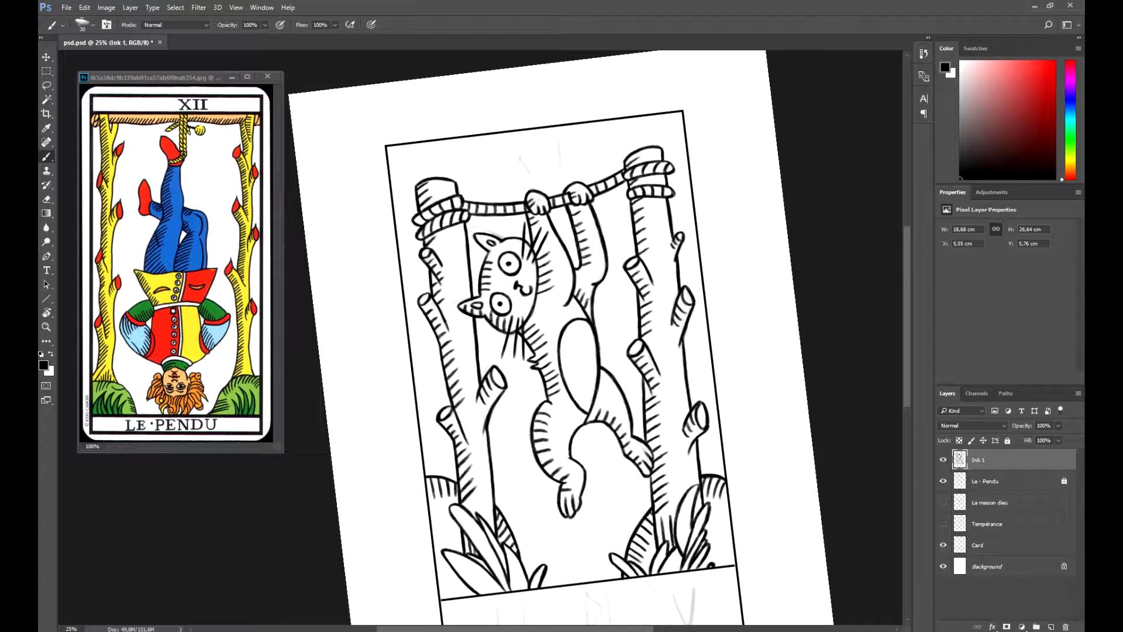
pyautogui.moveTo(601, 382); pyautogui.dragTo(610, 387)
pyautogui.moveTo(601, 374); pyautogui.dragTo(611, 381)
# - Hand-letter the numeral XII at the top of the card above the rope
pyautogui.press('r')
pyautogui.moveTo(535, 153); pyautogui.dragTo(550, 179)
pyautogui.press('r')
pyautogui.moveTo(428, 146); pyautogui.dragTo(432, 178)
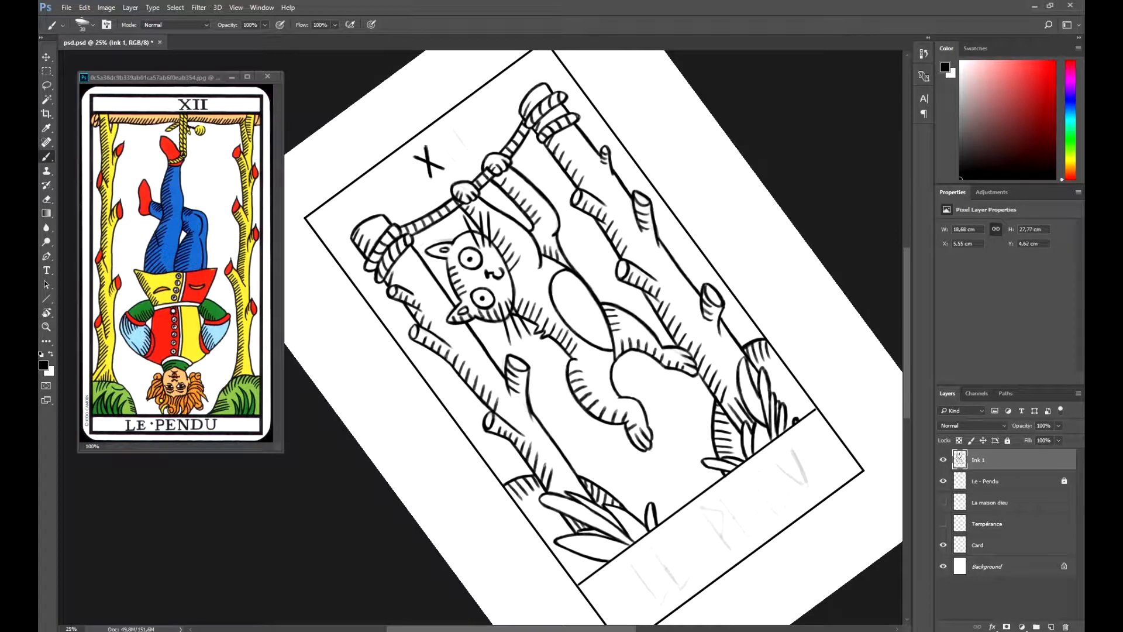
pyautogui.press('r')
pyautogui.moveTo(509, 136)
pyautogui.mouseDown()
pyautogui.moveTo(518, 162)
pyautogui.moveTo(535, 158)
pyautogui.mouseUp()
pyautogui.press('e')
# - Hand-letter the word LE in the title box at the bottom of the card
pyautogui.press('r')
pyautogui.moveTo(481, 338); pyautogui.dragTo(510, 235)
pyautogui.press('b')
pyautogui.press('r')
pyautogui.moveTo(546, 496); pyautogui.dragTo(561, 545)
pyautogui.press('r')
pyautogui.moveTo(355, 397); pyautogui.dragTo(366, 408)
pyautogui.moveTo(355, 396); pyautogui.dragTo(372, 435)
pyautogui.moveTo(414, 409); pyautogui.dragTo(412, 424)
pyautogui.press('r')
pyautogui.moveTo(411, 424)
pyautogui.mouseDown()
pyautogui.moveTo(469, 448)
pyautogui.moveTo(447, 453)
pyautogui.moveTo(464, 434)
pyautogui.moveTo(455, 462)
pyautogui.mouseUp()
pyautogui.press('r')
pyautogui.moveTo(455, 462)
pyautogui.mouseDown()
pyautogui.moveTo(545, 444)
pyautogui.moveTo(570, 425)
pyautogui.mouseUp()
pyautogui.moveTo(563, 427); pyautogui.dragTo(574, 423)
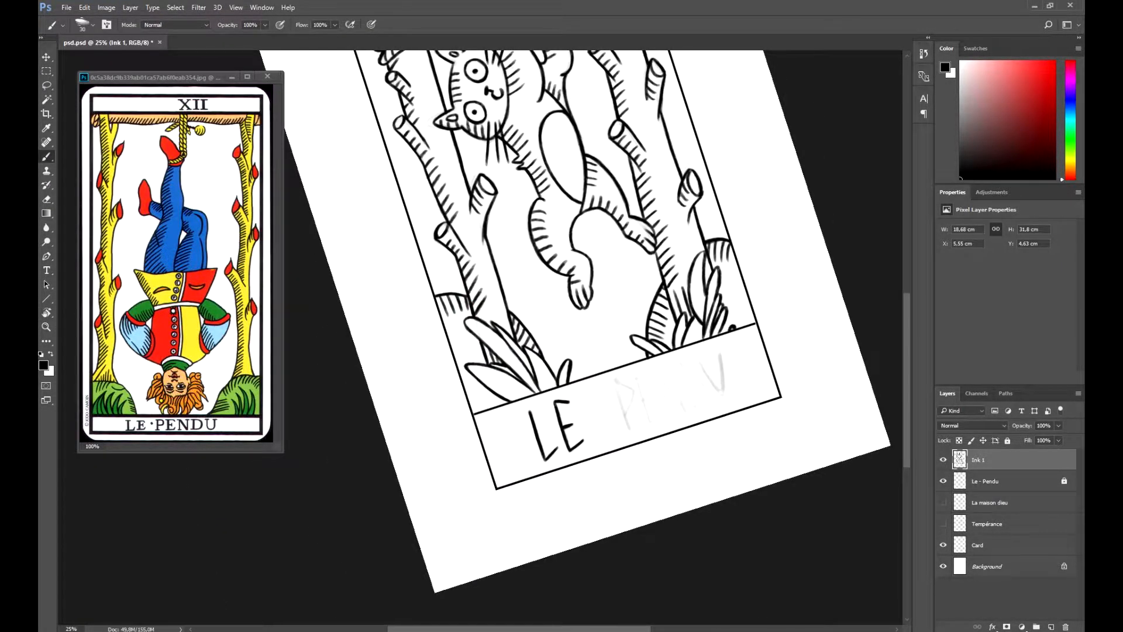
# - Letter a dash and PEN after LE in the title box
pyautogui.moveTo(615, 382)
pyautogui.mouseDown()
pyautogui.moveTo(630, 430)
pyautogui.moveTo(623, 413)
pyautogui.mouseUp()
pyautogui.moveTo(625, 415)
pyautogui.mouseDown()
pyautogui.moveTo(632, 390)
pyautogui.moveTo(566, 475)
pyautogui.mouseUp()
pyautogui.press('r')
pyautogui.moveTo(556, 458)
pyautogui.mouseDown()
pyautogui.moveTo(565, 475)
pyautogui.moveTo(612, 430)
pyautogui.moveTo(619, 467)
pyautogui.moveTo(640, 465)
pyautogui.mouseUp()
pyautogui.press('r')
pyautogui.moveTo(641, 425); pyautogui.dragTo(657, 463)
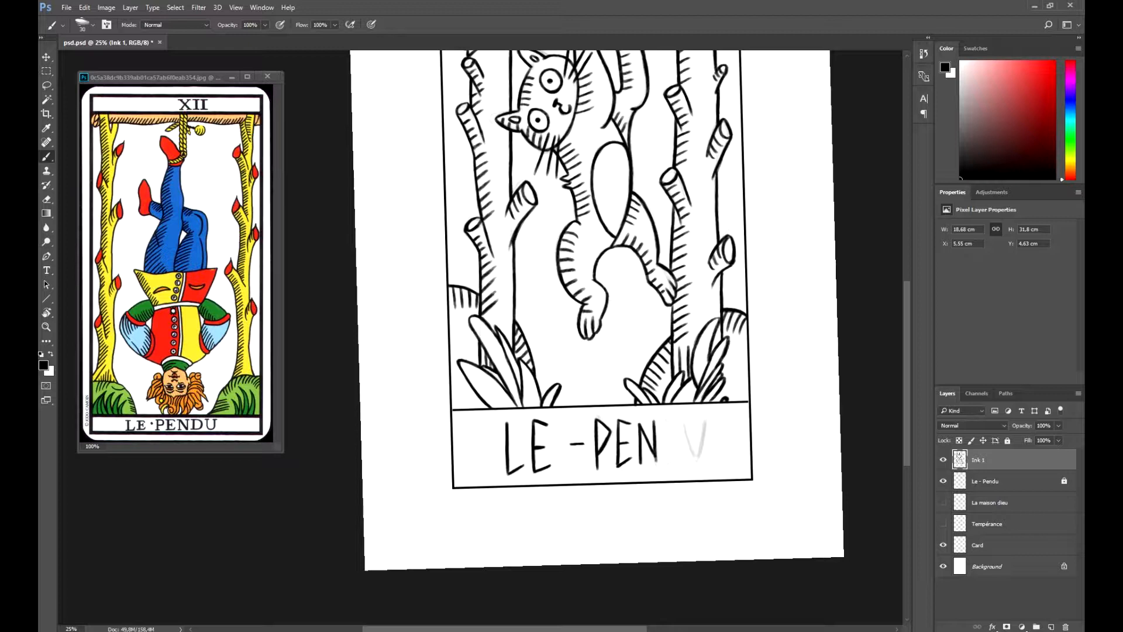
# - Add the letters D and U to complete the title LE - PENDU
pyautogui.moveTo(665, 421)
pyautogui.mouseDown()
pyautogui.moveTo(667, 463)
pyautogui.moveTo(683, 445)
pyautogui.mouseUp()
pyautogui.moveTo(667, 421); pyautogui.dragTo(682, 445)
pyautogui.moveTo(670, 426); pyautogui.dragTo(695, 460)
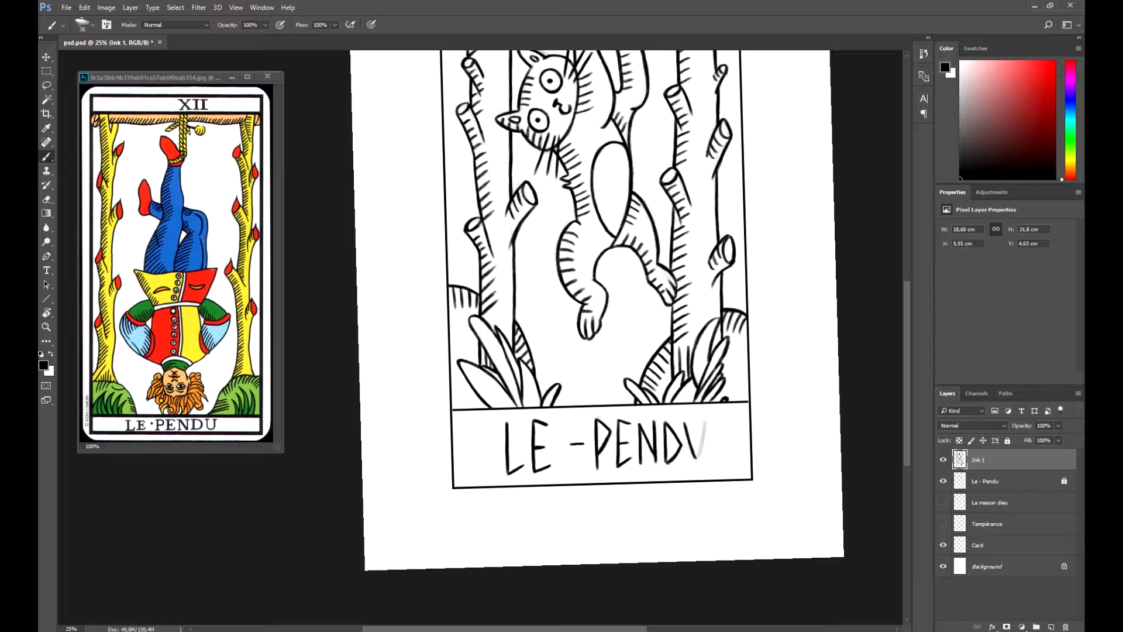
pyautogui.moveTo(706, 422); pyautogui.dragTo(697, 460)
pyautogui.press('e')
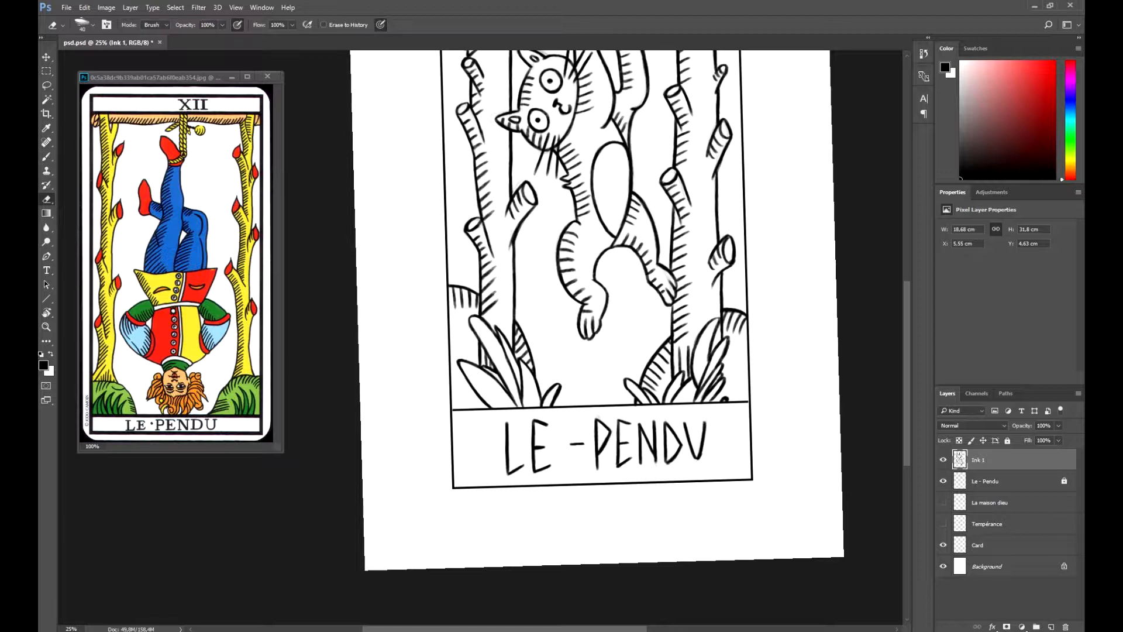
# - Lasso part of the PENDU lettering, shift it slightly to the right with Free Transform, and deselect
pyautogui.press('l')
pyautogui.moveTo(613, 426)
pyautogui.mouseDown()
pyautogui.moveTo(718, 409)
pyautogui.moveTo(613, 427)
pyautogui.mouseUp()
pyautogui.hotkey('ctrl', 't')
pyautogui.moveTo(725, 437); pyautogui.dragTo(729, 437)
pyautogui.press('Return')
pyautogui.hotkey('ctrl', 'd')
# - Reset the canvas rotation and hide the Le - Pendu sketch layer
pyautogui.press('r')
pyautogui.click(180, 25)
pyautogui.hotkey('ctrl', '-')
pyautogui.click(943, 481)
# - Touch up the ink with the brush at the base of the plants by the right post
pyautogui.hotkey('ctrl', '+')
pyautogui.press('b')
pyautogui.click(607, 515)
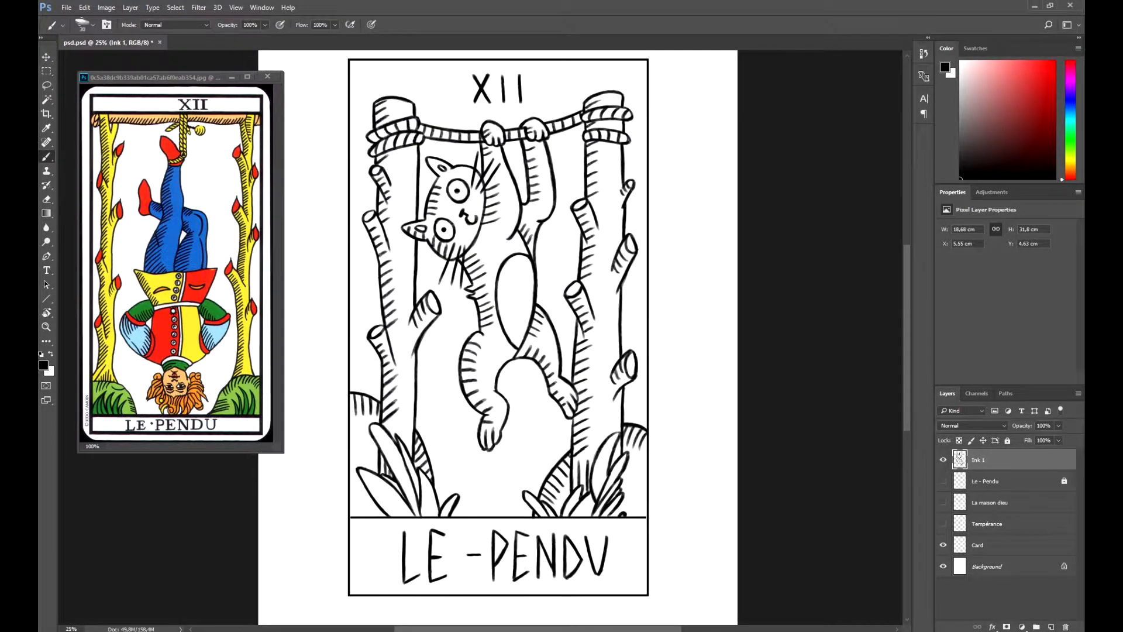
pyautogui.hotkey('ctrl', '-')
pyautogui.hotkey('ctrl', '+')
pyautogui.hotkey('ctrl', '-')
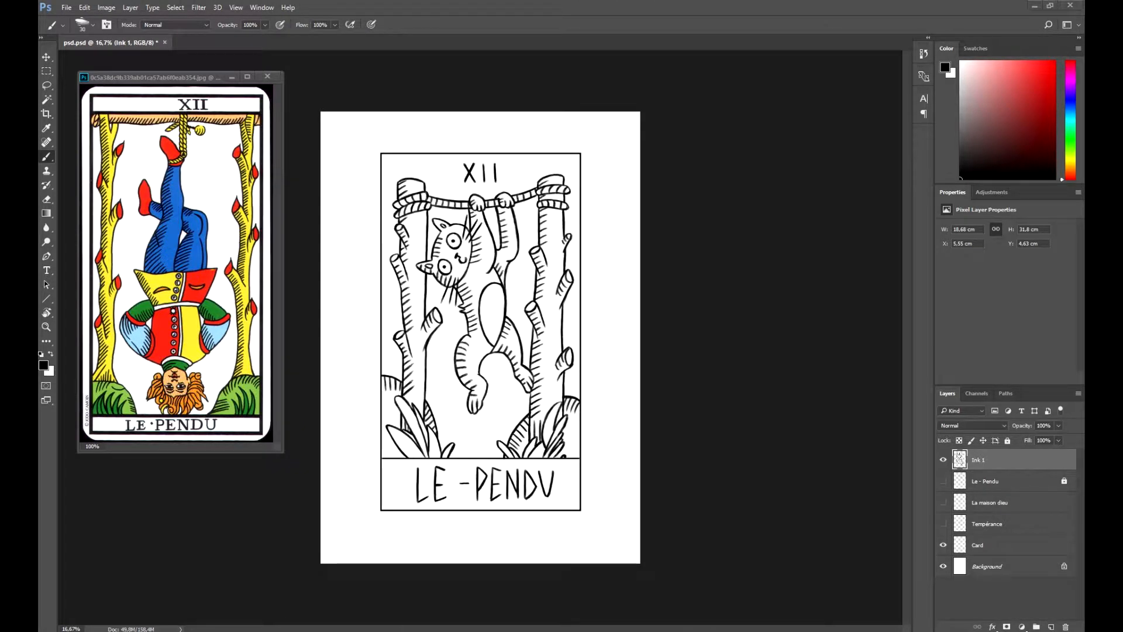
# - Lasso the end letters of the PENDU lettering, shift them slightly to the right with Free Transform, and deselect
pyautogui.press('l')
pyautogui.moveTo(504, 471)
pyautogui.mouseDown()
pyautogui.moveTo(556, 467)
pyautogui.moveTo(504, 472)
pyautogui.moveTo(532, 485)
pyautogui.mouseUp()
pyautogui.hotkey('ctrl', 't')
pyautogui.press('Return')
pyautogui.hotkey('ctrl', 'd')
pyautogui.press('v')
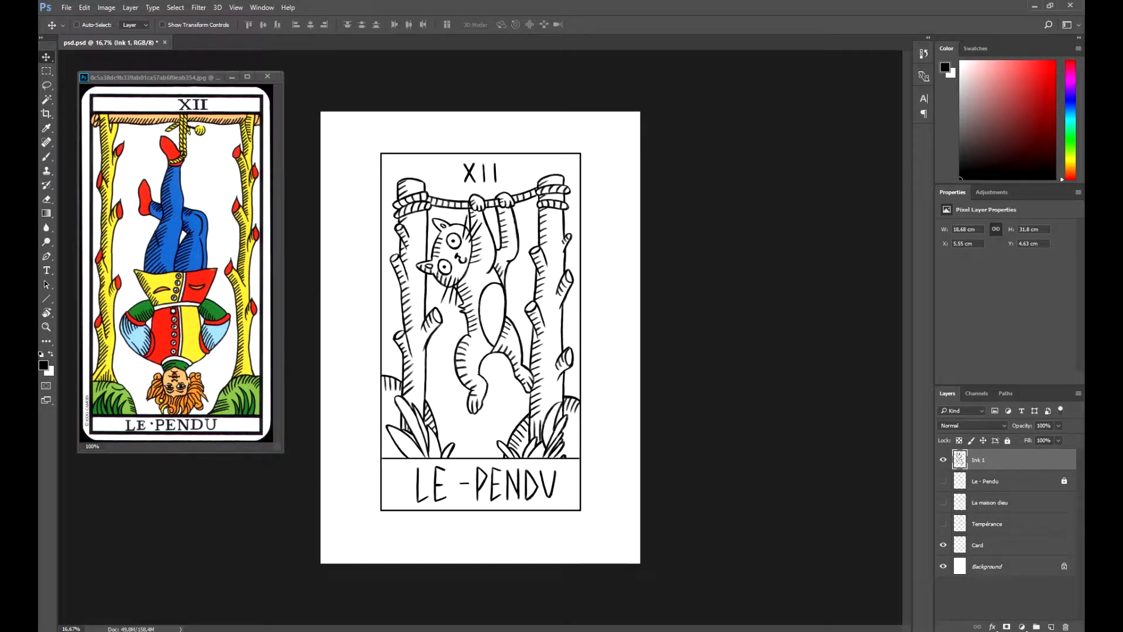
# - Hide the Ink 1 layer, show the La maison dieu sketch, and add a new layer named Ink 2 above it
pyautogui.click(943, 460)
pyautogui.click(943, 503)
pyautogui.click(990, 502)
pyautogui.click(1051, 627)
pyautogui.doubleClick(981, 503)
pyautogui.write('Ink 2')
pyautogui.press('Return')
# - Lower the opacity of the La maison dieu sketch layer, lock it, and make Ink 2 the active layer
pyautogui.click(990, 524)
pyautogui.moveTo(1022, 426); pyautogui.dragTo(995, 425)
pyautogui.click(1008, 441)
pyautogui.click(978, 502)
# - Ink both vertical sides and the top edge of the lowest box in the stack with the brush
pyautogui.hotkey('ctrl', '+')
pyautogui.press('b')
pyautogui.moveTo(513, 472); pyautogui.dragTo(512, 509)
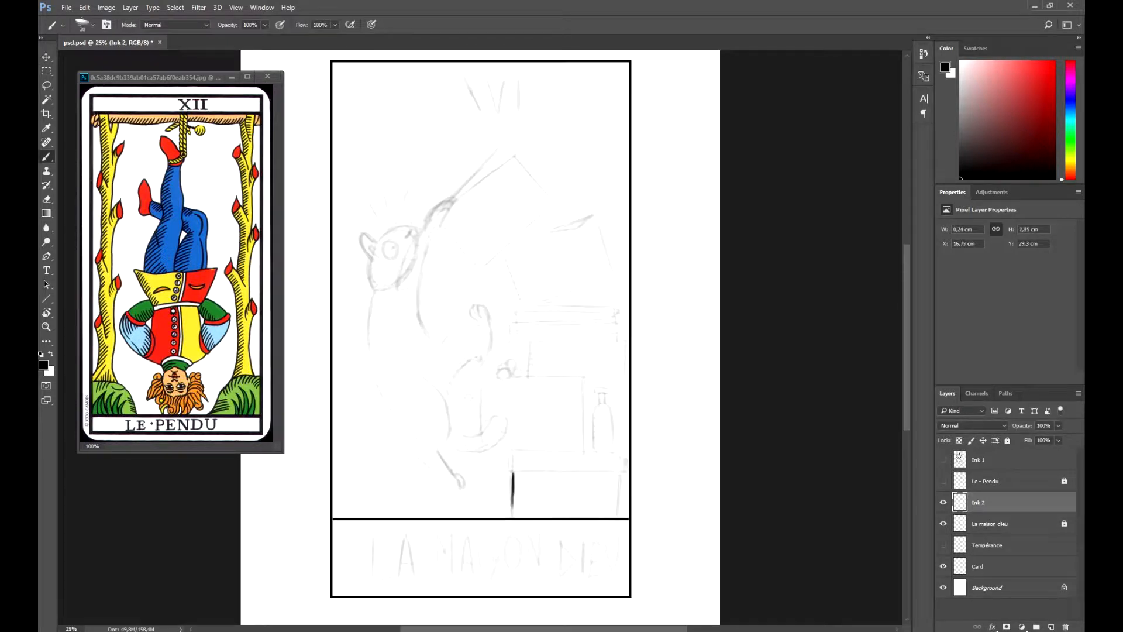
pyautogui.moveTo(620, 473); pyautogui.dragTo(618, 518)
pyautogui.hotkey('ctrl', 'z')
pyautogui.moveTo(619, 472); pyautogui.dragTo(618, 518)
pyautogui.press('r')
pyautogui.moveTo(617, 409); pyautogui.dragTo(501, 491)
pyautogui.press('b')
pyautogui.moveTo(390, 442)
pyautogui.mouseDown()
pyautogui.moveTo(453, 531)
pyautogui.moveTo(554, 94)
pyautogui.moveTo(573, 159)
pyautogui.mouseUp()
# - Ink the lid of the lowest box with its two short ends and a top edge extending past it toward the cat
pyautogui.press('r')
pyautogui.press('space')
pyautogui.press('b')
pyautogui.moveTo(517, 211); pyautogui.dragTo(503, 220)
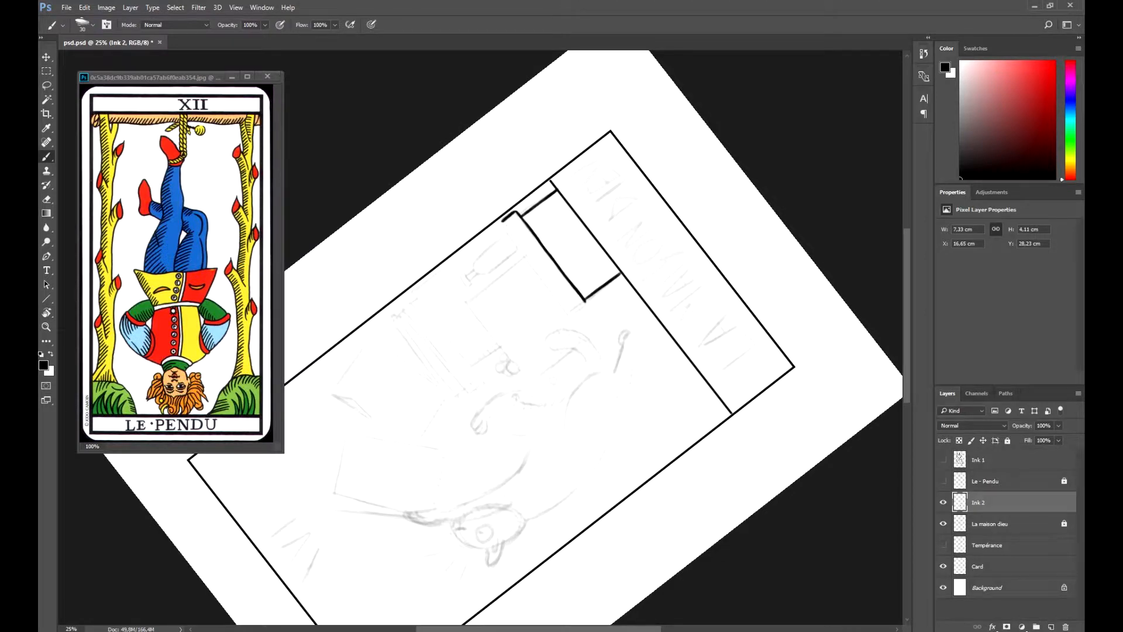
pyautogui.moveTo(587, 304); pyautogui.dragTo(572, 316)
pyautogui.press('b')
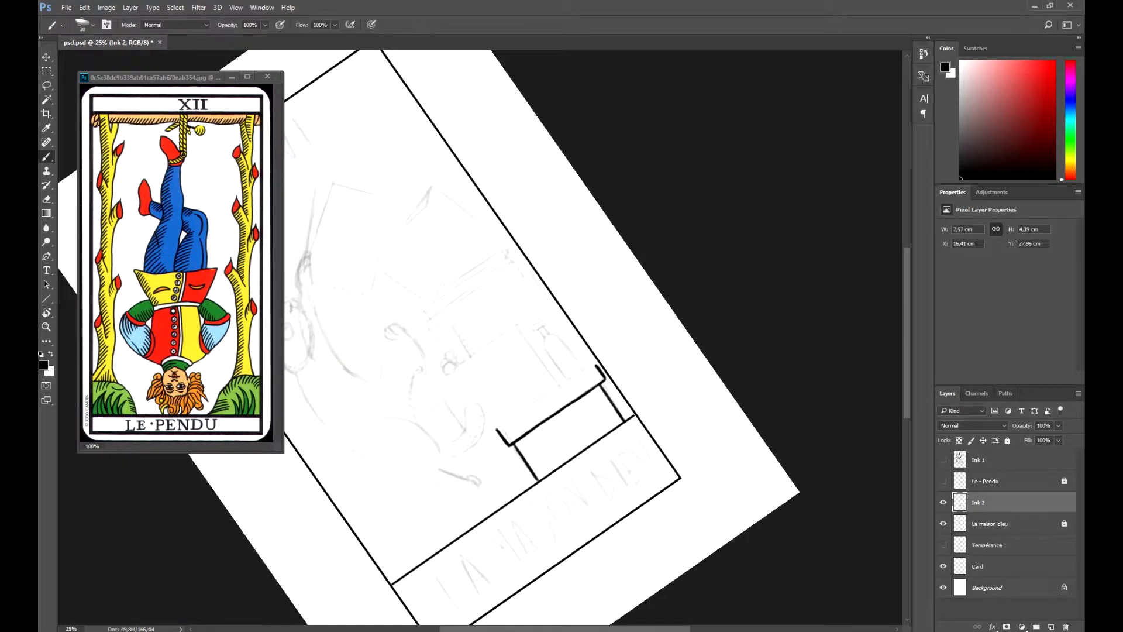
pyautogui.moveTo(483, 438); pyautogui.dragTo(553, 388)
pyautogui.hotkey('ctrl', 'z')
pyautogui.hotkey('ctrl', 'z')
pyautogui.moveTo(510, 417); pyautogui.dragTo(592, 364)
pyautogui.hotkey('ctrl', 'z')
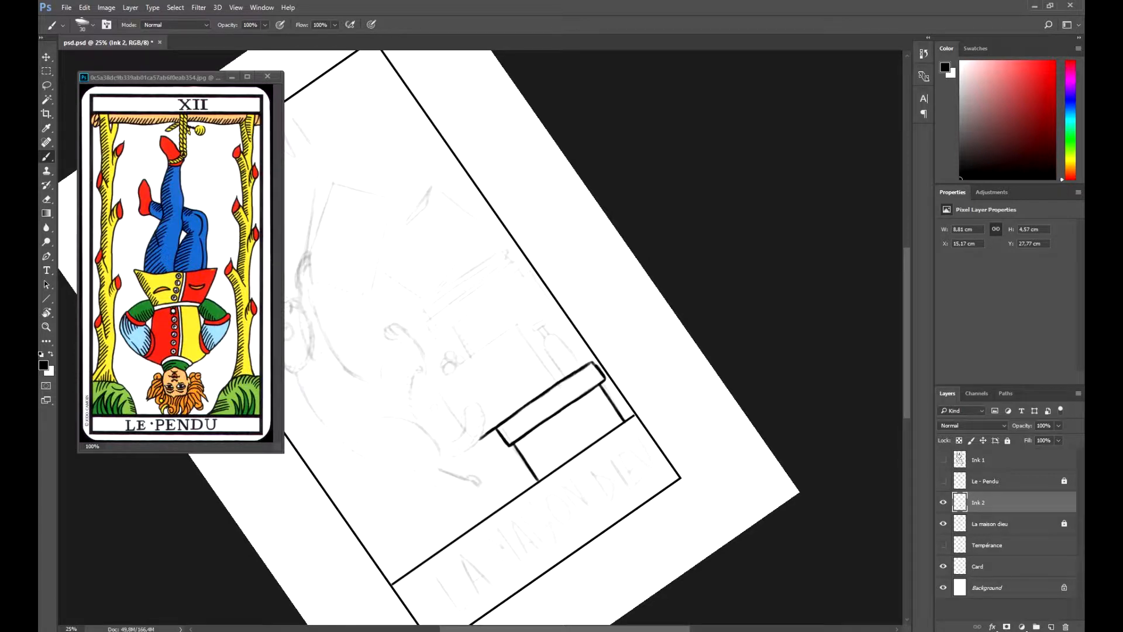
# - Ink the bottle's body standing on the lowest box and the vertical box edge beside it
pyautogui.press('r')
pyautogui.moveTo(585, 263)
pyautogui.mouseDown()
pyautogui.moveTo(603, 374)
pyautogui.moveTo(555, 442)
pyautogui.mouseUp()
pyautogui.press('b')
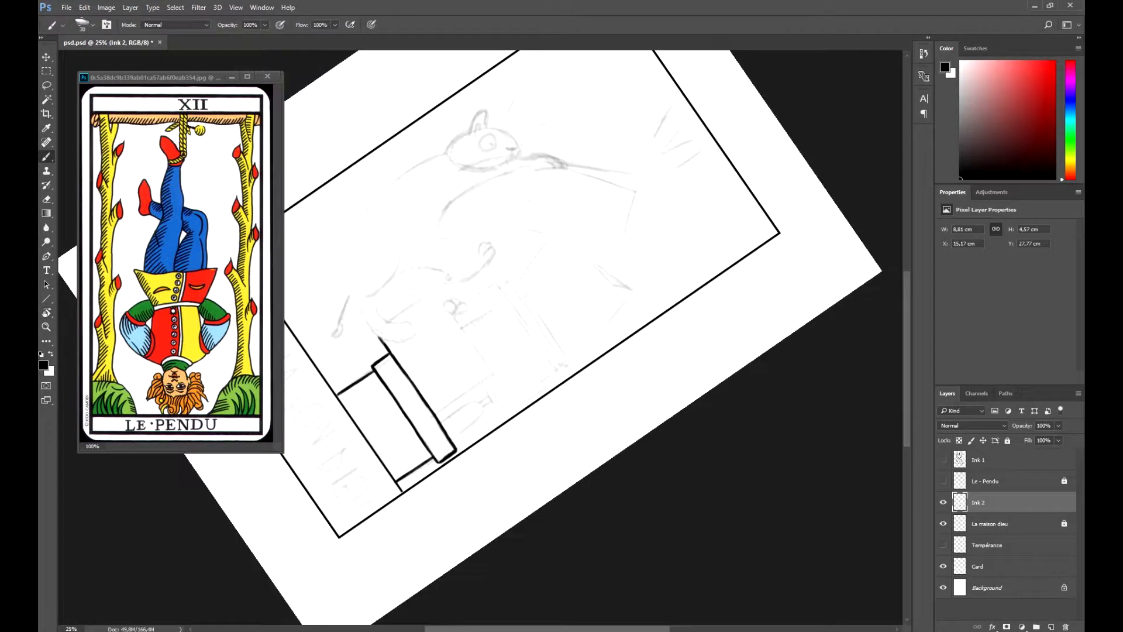
pyautogui.moveTo(436, 412); pyautogui.dragTo(494, 375)
pyautogui.moveTo(441, 420); pyautogui.dragTo(479, 403)
pyautogui.press('r')
pyautogui.moveTo(562, 397); pyautogui.dragTo(575, 303)
pyautogui.press('b')
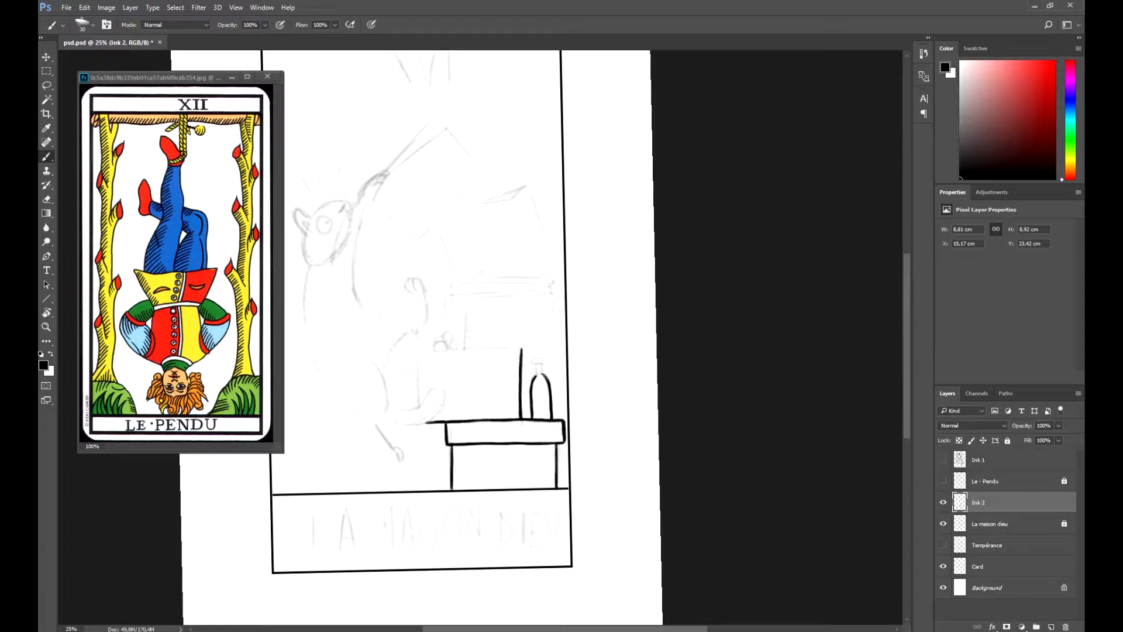
# - Ink the rest of the box stack, the two falling boxes, the flower and the outline of the leaping cat
pyautogui.press('r')
pyautogui.moveTo(559, 372)
pyautogui.mouseDown()
pyautogui.moveTo(507, 420)
pyautogui.moveTo(478, 424)
pyautogui.mouseUp()
pyautogui.press('b')
pyautogui.moveTo(477, 399)
pyautogui.mouseDown()
pyautogui.moveTo(567, 355)
pyautogui.moveTo(557, 304)
pyautogui.mouseUp()
pyautogui.press('r')
pyautogui.press('b')
pyautogui.moveTo(434, 377); pyautogui.dragTo(458, 423)
pyautogui.moveTo(434, 377); pyautogui.dragTo(557, 310)
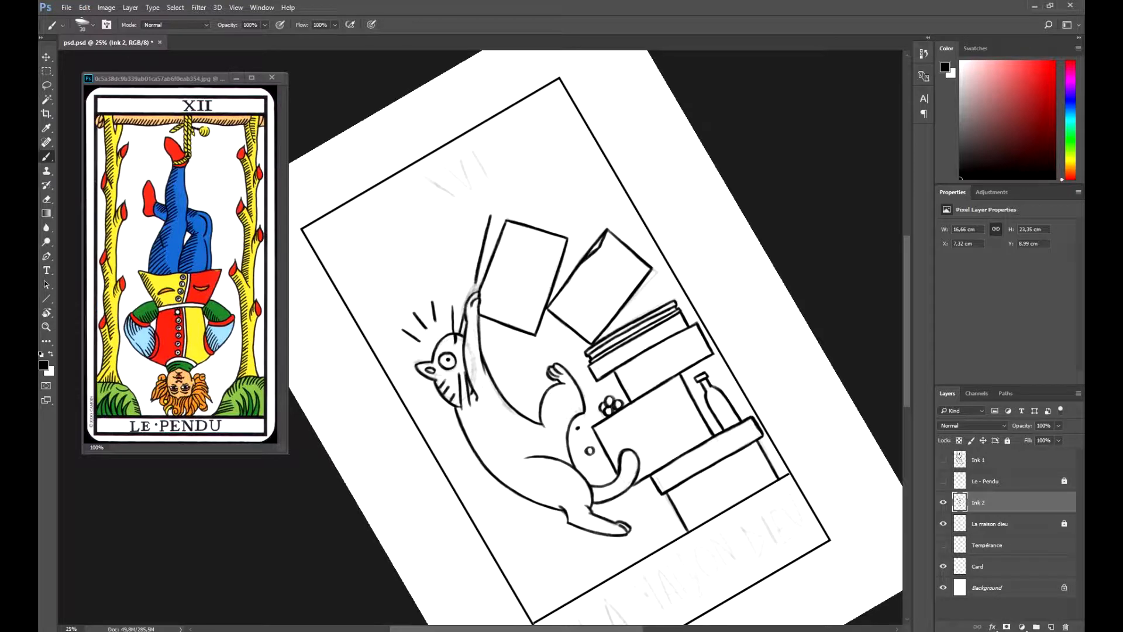
# - Hatch the cat and the boxes, and letter the numeral XVI and the title LA MAISON DIEU
pyautogui.press('r')
pyautogui.moveTo(585, 234); pyautogui.dragTo(608, 411)
pyautogui.press('b')
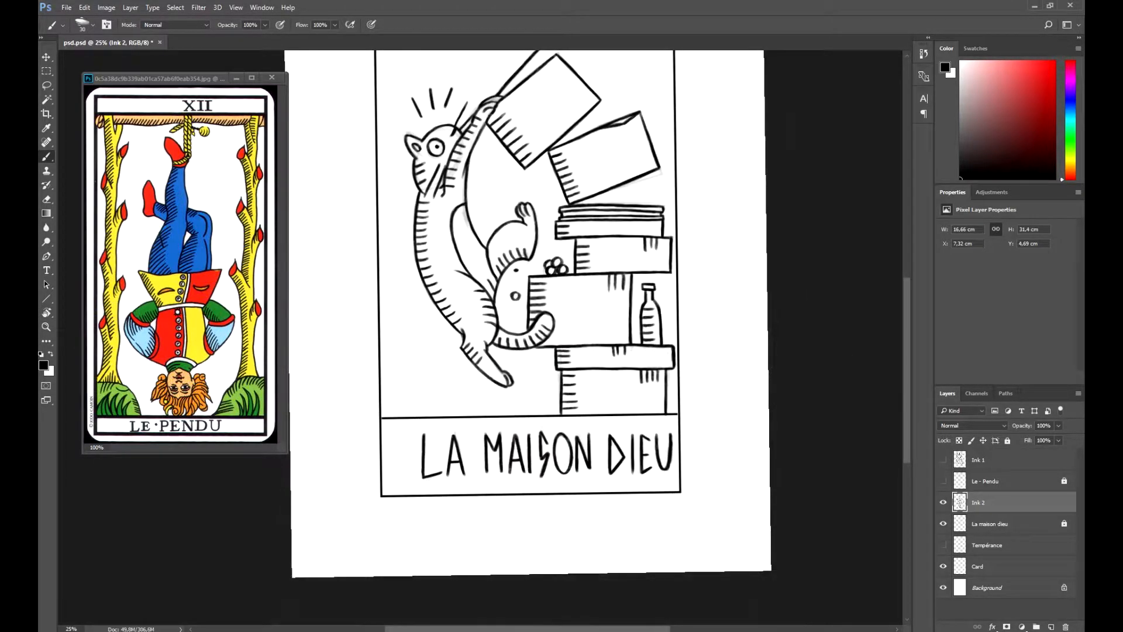
# - Lasso the LA MAISON DIEU title, move it slightly left within its box, and deselect
pyautogui.press('l')
pyautogui.moveTo(416, 447)
pyautogui.mouseDown()
pyautogui.moveTo(677, 429)
pyautogui.moveTo(416, 449)
pyautogui.mouseUp()
pyautogui.press('v')
pyautogui.moveTo(549, 455); pyautogui.dragTo(533, 456)
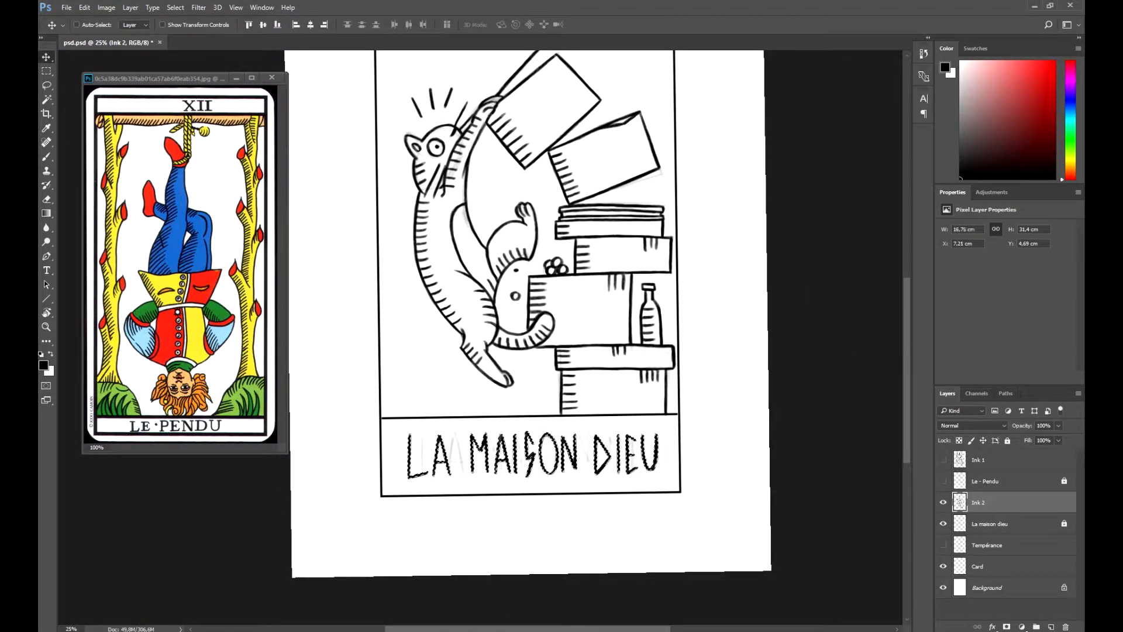
pyautogui.hotkey('ctrl', 'd')
# - Reset the canvas rotation, hide the La maison dieu sketch layer, and save the document
pyautogui.hotkey('ctrl', '-')
pyautogui.press('r')
pyautogui.press('Escape')
pyautogui.click(943, 523)
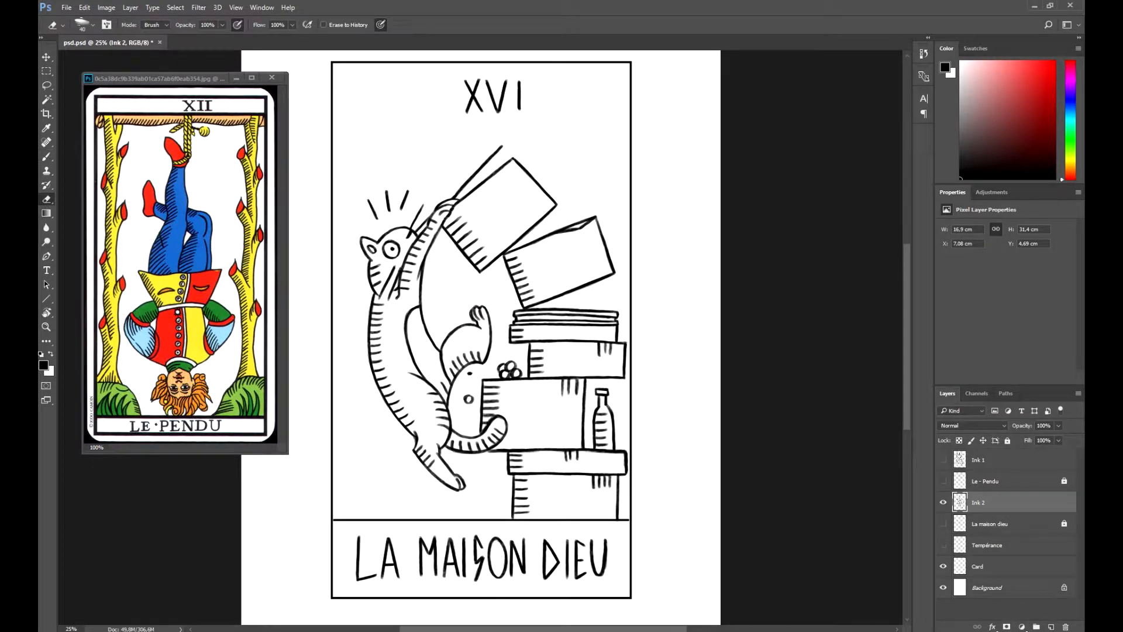
pyautogui.hotkey('ctrl', '-')
pyautogui.hotkey('ctrl', 's')
# - Hide the Ink 2 layer, show the Tempérance sketch, and add a new layer named Ink 3 above it
pyautogui.click(943, 502)
pyautogui.click(943, 546)
pyautogui.click(987, 545)
pyautogui.click(1051, 627)
pyautogui.doubleClick(980, 545)
pyautogui.write('Ink 3')
pyautogui.press('Return')
# - Ink the left edge of the table leg on the Tempérance card
pyautogui.hotkey('ctrl', '+')
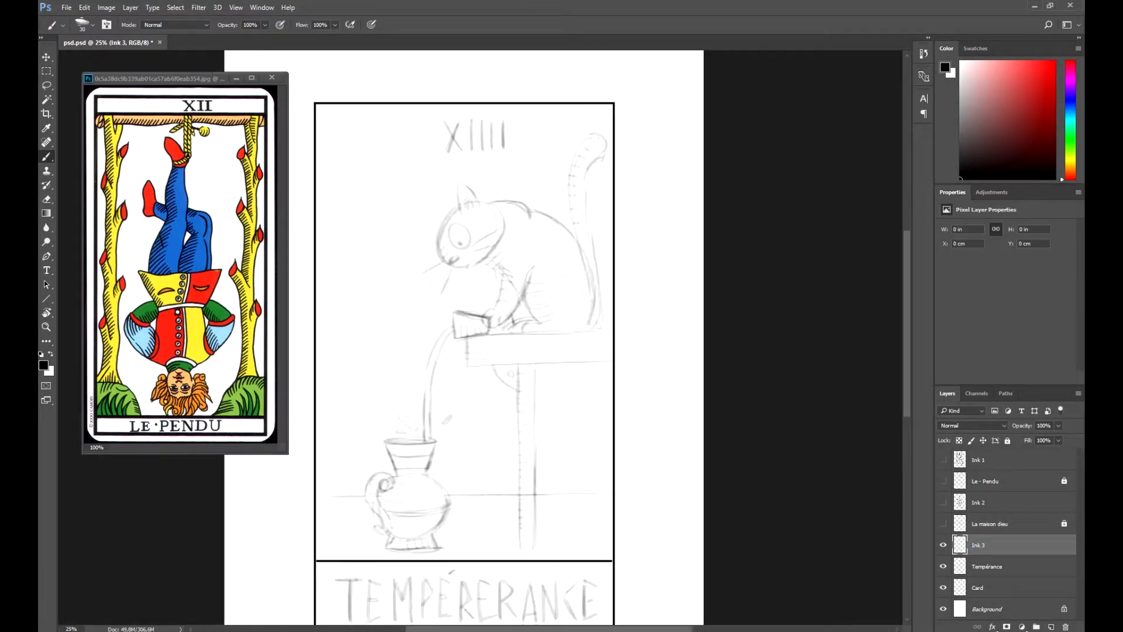
pyautogui.moveTo(518, 364); pyautogui.dragTo(520, 465)
pyautogui.press('r')
pyautogui.moveTo(520, 465)
pyautogui.mouseDown()
pyautogui.moveTo(451, 468)
pyautogui.moveTo(386, 433)
pyautogui.mouseUp()
pyautogui.moveTo(315, 471); pyautogui.dragTo(410, 420)
pyautogui.hotkey('ctrl', 'z')
pyautogui.press('e')
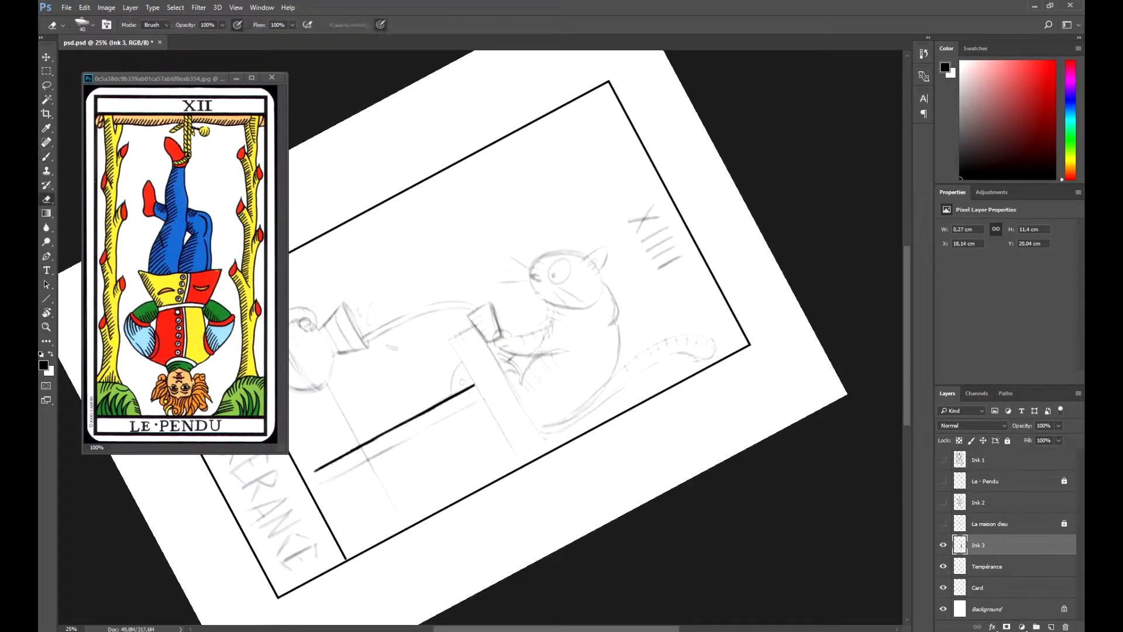
# - Ink the foot and the right edge of the table leg
pyautogui.press('b')
pyautogui.moveTo(315, 471)
pyautogui.mouseDown()
pyautogui.moveTo(320, 481)
pyautogui.moveTo(419, 134)
pyautogui.moveTo(406, 136)
pyautogui.mouseUp()
pyautogui.press('r')
pyautogui.press('b')
pyautogui.moveTo(404, 136); pyautogui.dragTo(421, 298)
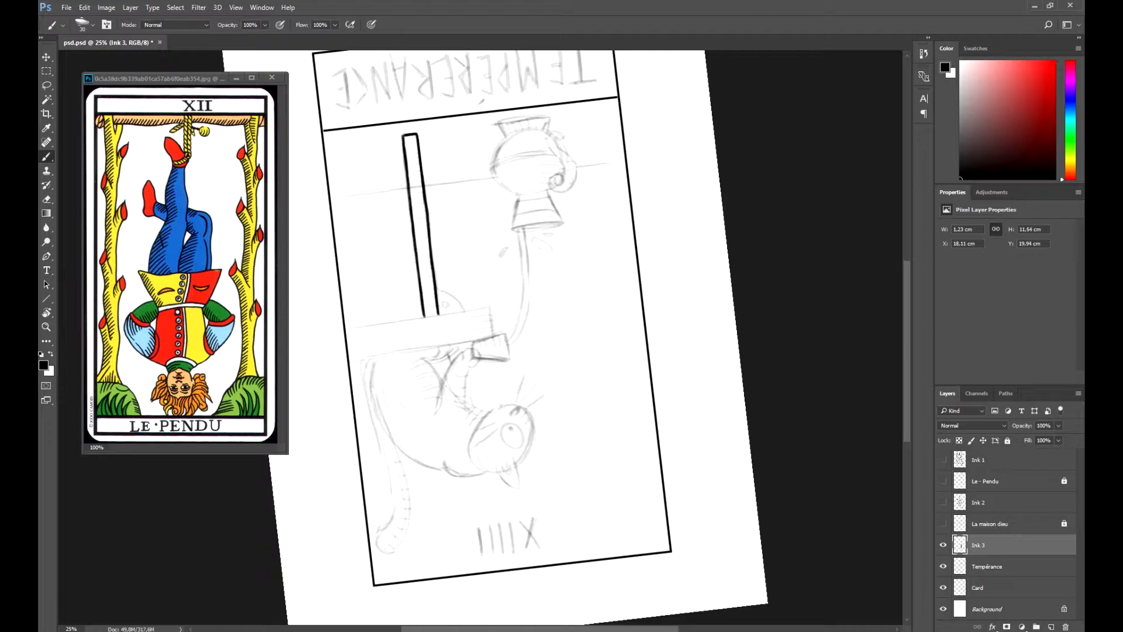
pyautogui.press('e')
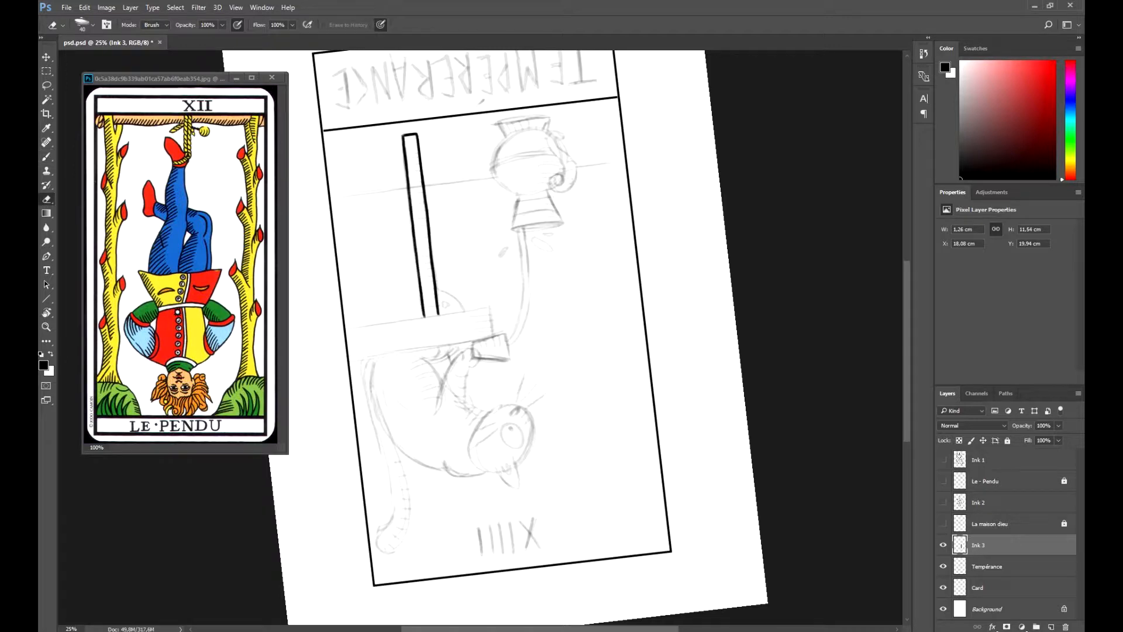
# - Ink the underside edge of the tabletop out to the card frame, undoing unsatisfactory strokes
pyautogui.press('b')
pyautogui.press('r')
pyautogui.moveTo(553, 211); pyautogui.dragTo(572, 451)
pyautogui.moveTo(585, 265)
pyautogui.mouseDown()
pyautogui.moveTo(364, 389)
pyautogui.moveTo(421, 450)
pyautogui.mouseUp()
pyautogui.press('b')
pyautogui.moveTo(498, 339); pyautogui.dragTo(530, 480)
pyautogui.hotkey('ctrl', 'alt', 'z')
pyautogui.hotkey('ctrl', 'alt', 'z')
pyautogui.press('e')
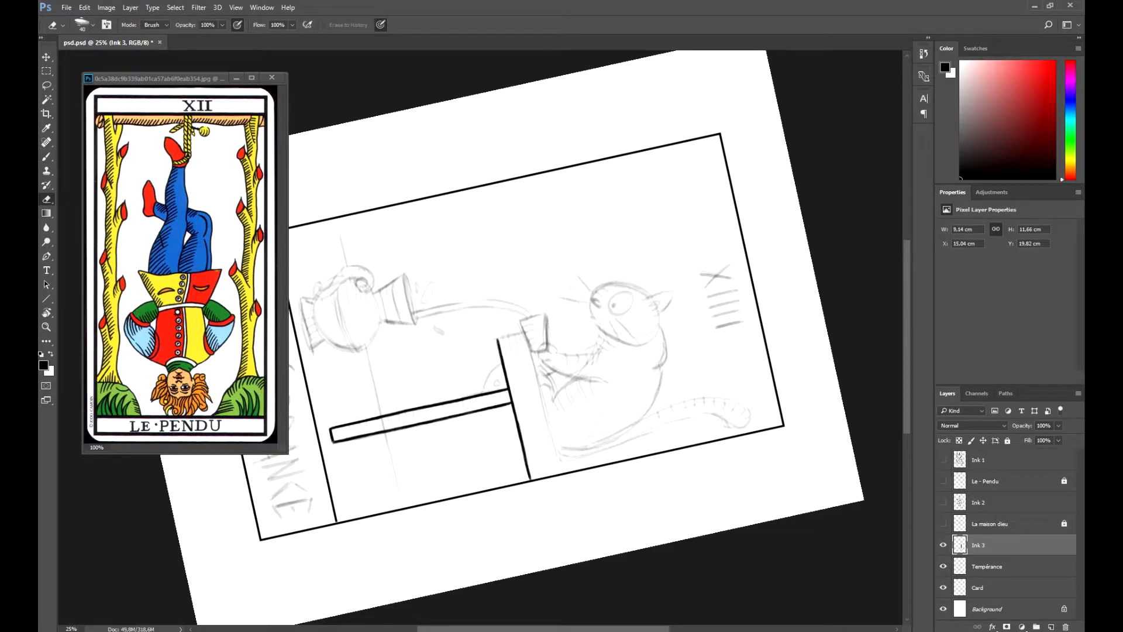
# - Ink the short front end and the top edge of the tabletop
pyautogui.press('b')
pyautogui.moveTo(527, 460)
pyautogui.mouseDown()
pyautogui.moveTo(531, 479)
pyautogui.moveTo(611, 232)
pyautogui.mouseUp()
pyautogui.press('r')
pyautogui.press('b')
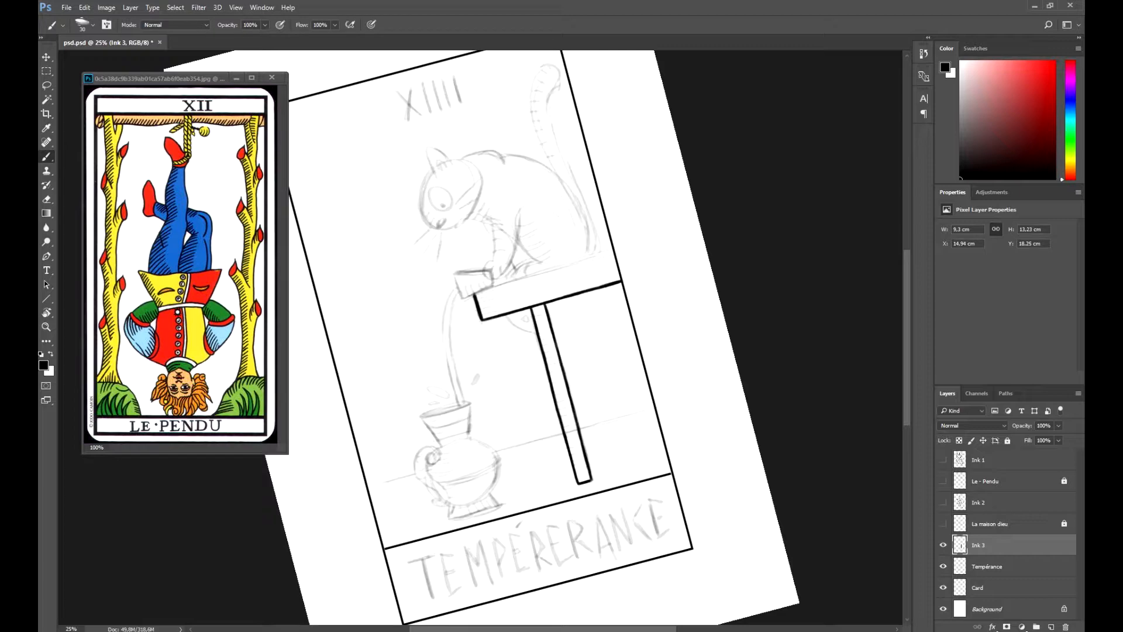
pyautogui.press('r')
pyautogui.moveTo(574, 234)
pyautogui.mouseDown()
pyautogui.moveTo(546, 460)
pyautogui.moveTo(563, 449)
pyautogui.mouseUp()
pyautogui.press('b')
pyautogui.moveTo(523, 340); pyautogui.dragTo(532, 478)
# - Ink the rounded bracket with its small hole between the tabletop and the table leg
pyautogui.press('r')
pyautogui.moveTo(585, 421)
pyautogui.mouseDown()
pyautogui.moveTo(564, 233)
pyautogui.moveTo(613, 316)
pyautogui.mouseUp()
pyautogui.press('b')
pyautogui.press('r')
pyautogui.moveTo(590, 380)
pyautogui.mouseDown()
pyautogui.moveTo(598, 310)
pyautogui.moveTo(582, 273)
pyautogui.mouseUp()
pyautogui.press('b')
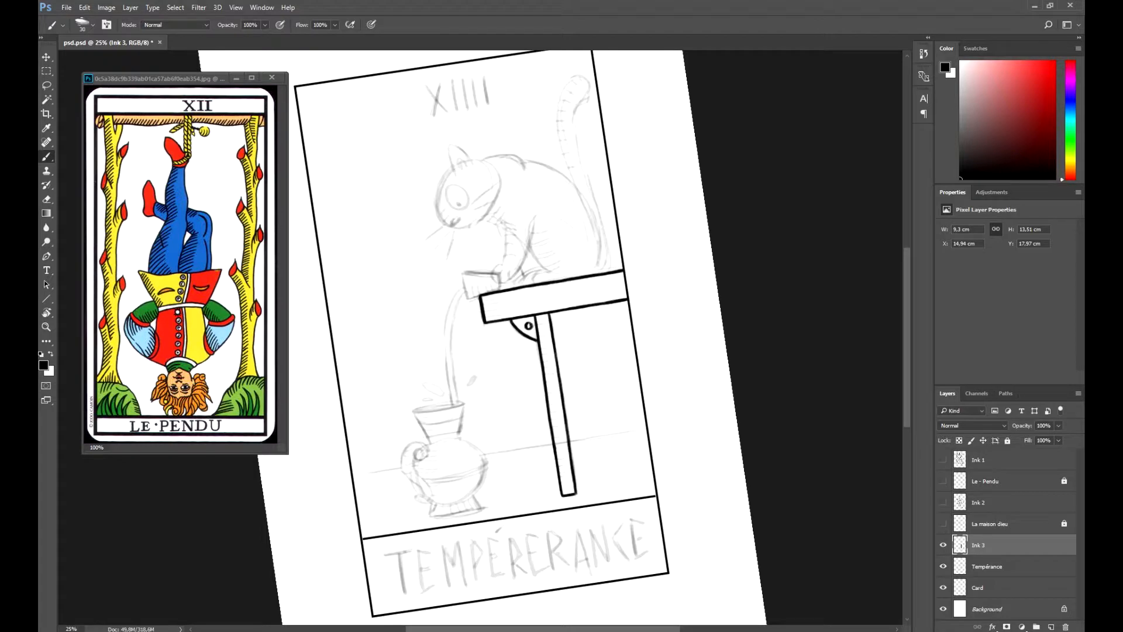
# - Ink the cat sitting on the table, with its face, whiskers, front paws, back and raised tail
pyautogui.moveTo(538, 292); pyautogui.dragTo(493, 387)
pyautogui.press('r')
pyautogui.moveTo(590, 380); pyautogui.dragTo(583, 396)
pyautogui.press('b')
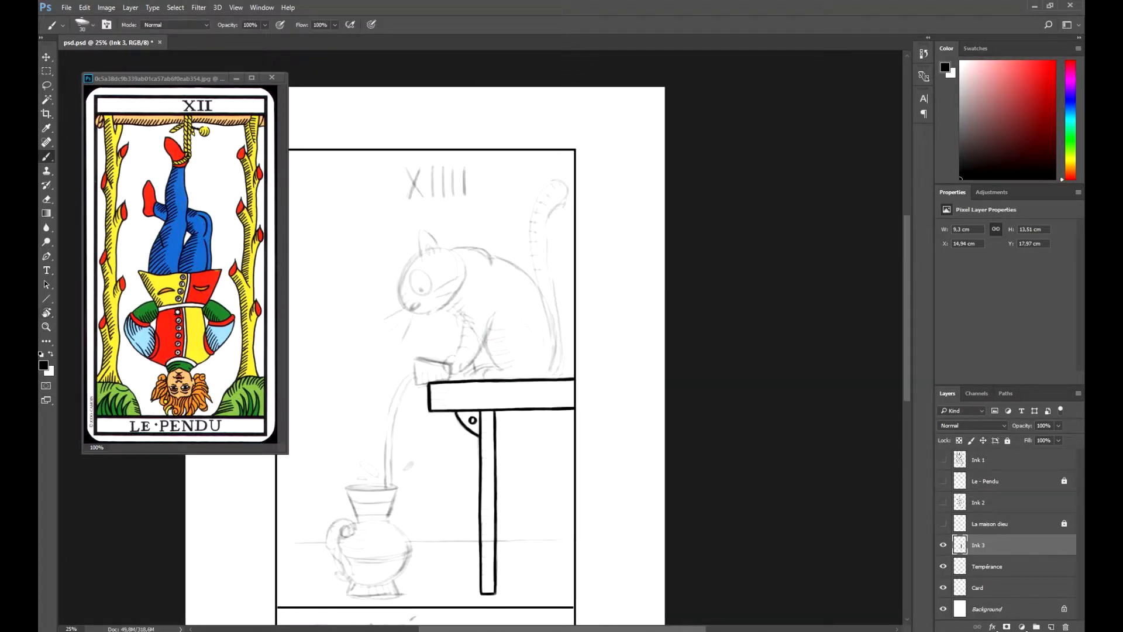
pyautogui.moveTo(468, 375)
pyautogui.mouseDown()
pyautogui.moveTo(462, 406)
pyautogui.moveTo(492, 260)
pyautogui.mouseUp()
pyautogui.moveTo(371, 374); pyautogui.dragTo(382, 405)
pyautogui.moveTo(422, 373)
pyautogui.mouseDown()
pyautogui.moveTo(413, 406)
pyautogui.moveTo(560, 394)
pyautogui.moveTo(548, 408)
pyautogui.mouseUp()
pyautogui.press('r')
pyautogui.press('b')
pyautogui.moveTo(548, 408)
pyautogui.mouseDown()
pyautogui.moveTo(572, 375)
pyautogui.moveTo(536, 400)
pyautogui.moveTo(540, 416)
pyautogui.mouseUp()
pyautogui.moveTo(542, 369); pyautogui.dragTo(540, 417)
# - Ink the tilted cup, the stream of water and the handled jug that catches it
pyautogui.press('r')
pyautogui.moveTo(540, 418)
pyautogui.mouseDown()
pyautogui.moveTo(450, 432)
pyautogui.moveTo(387, 304)
pyautogui.mouseUp()
pyautogui.press('b')
pyautogui.press('r')
pyautogui.moveTo(382, 356)
pyautogui.mouseDown()
pyautogui.moveTo(408, 408)
pyautogui.moveTo(527, 428)
pyautogui.moveTo(509, 454)
pyautogui.mouseUp()
pyautogui.press('b')
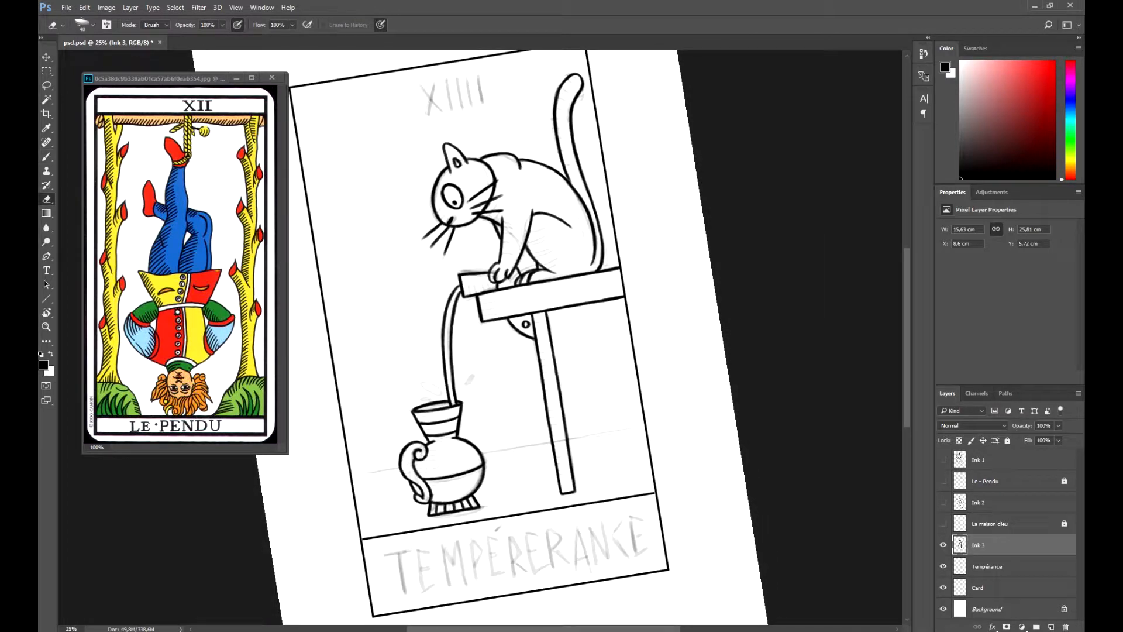
pyautogui.press('b')
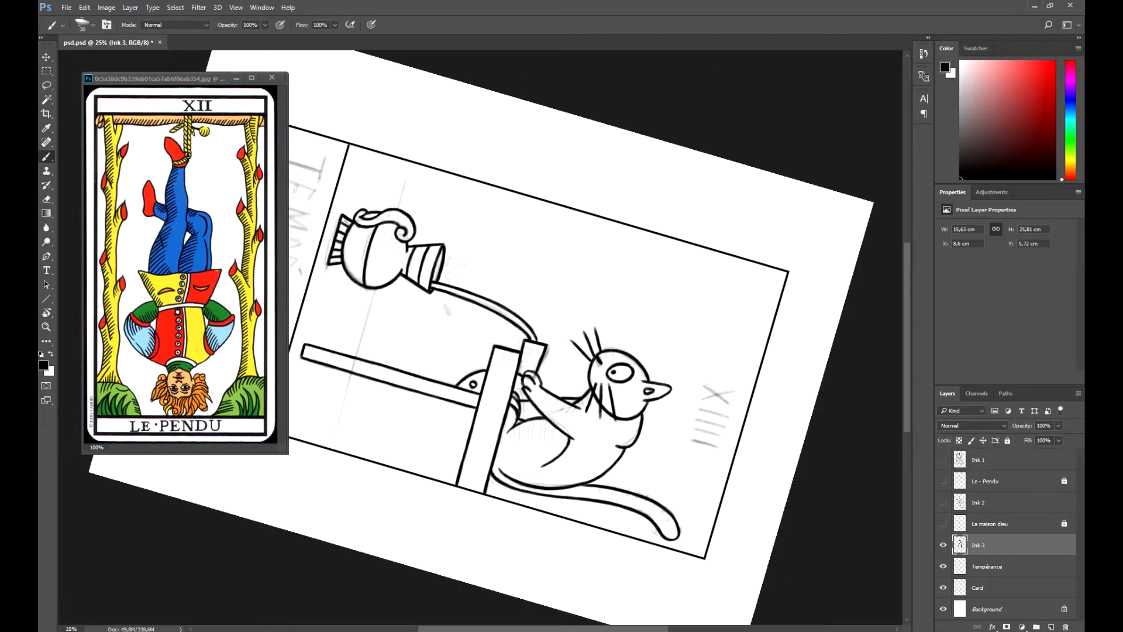
# - Ink the splashing droplets and the ground line behind the jug and table, and hatch the cat's head and tail
pyautogui.press('r')
pyautogui.moveTo(585, 234); pyautogui.dragTo(621, 280)
pyautogui.press('b')
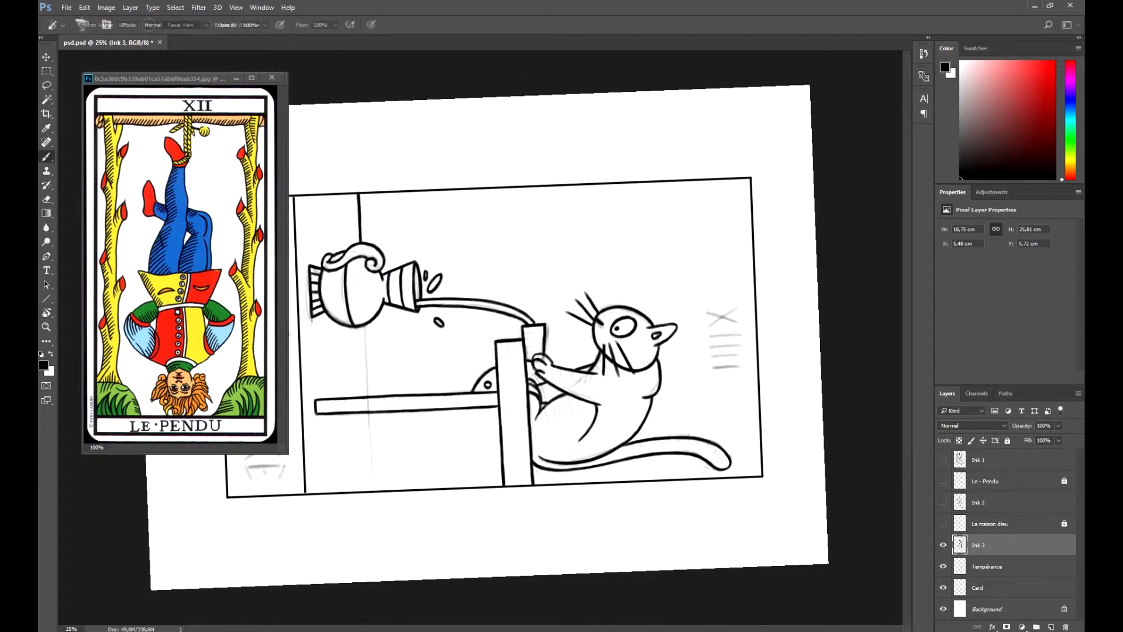
pyautogui.moveTo(362, 325); pyautogui.dragTo(371, 488)
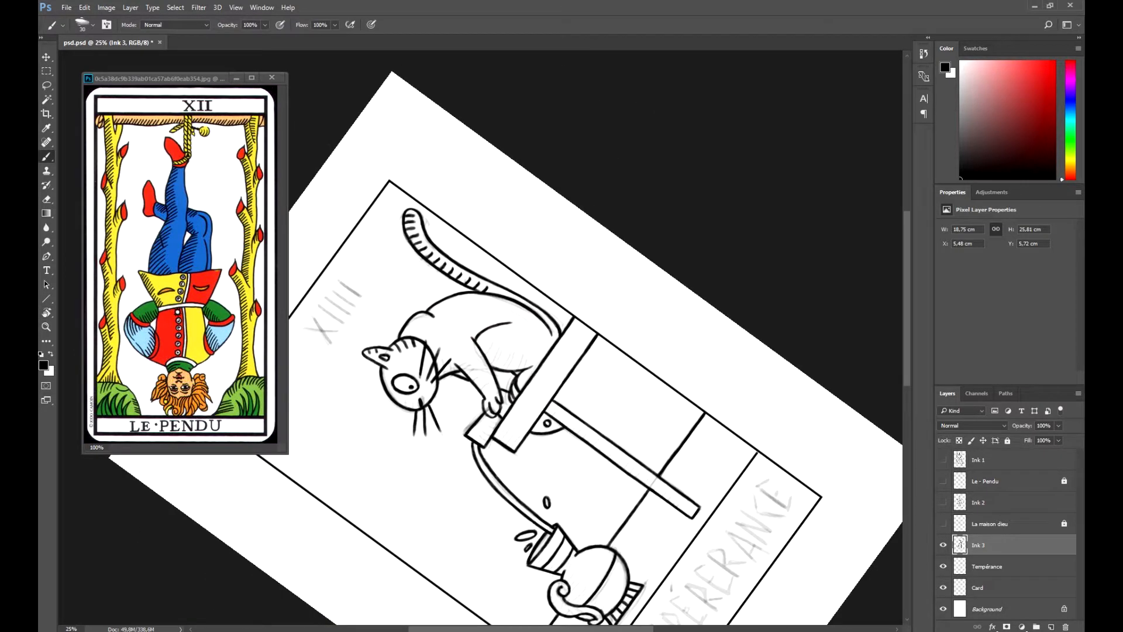
pyautogui.press('r')
pyautogui.press('b')
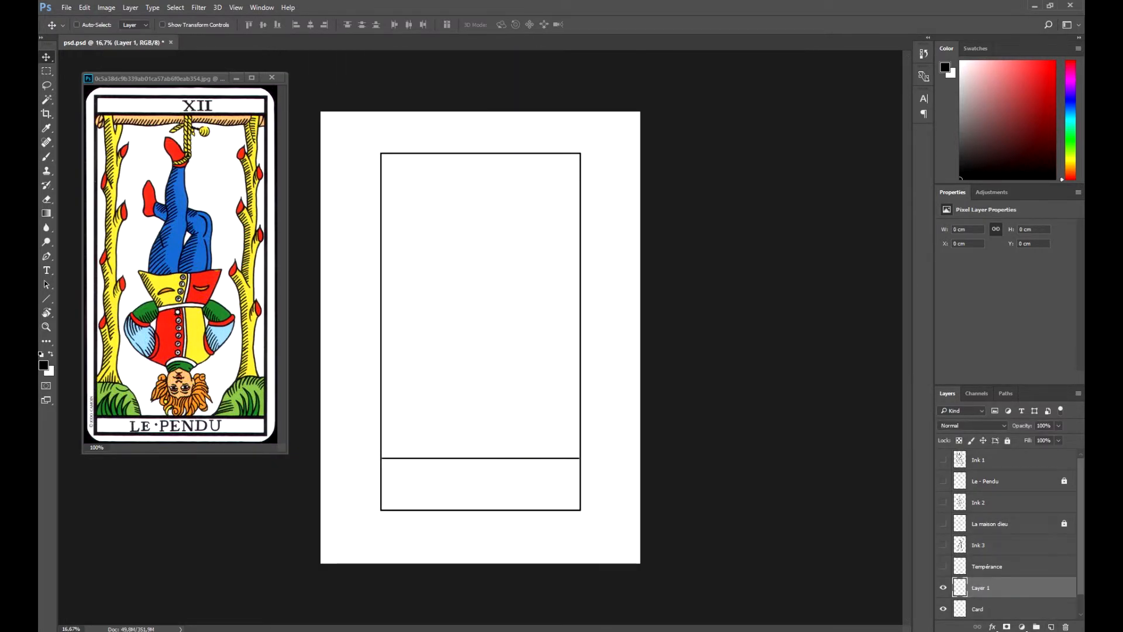
# - Lower the opacity of the Card frame layer and make Layer 1 active for tracing with the brush
pyautogui.keyDown('ctrl'); pyautogui.click(960, 609); pyautogui.keyUp('ctrl')
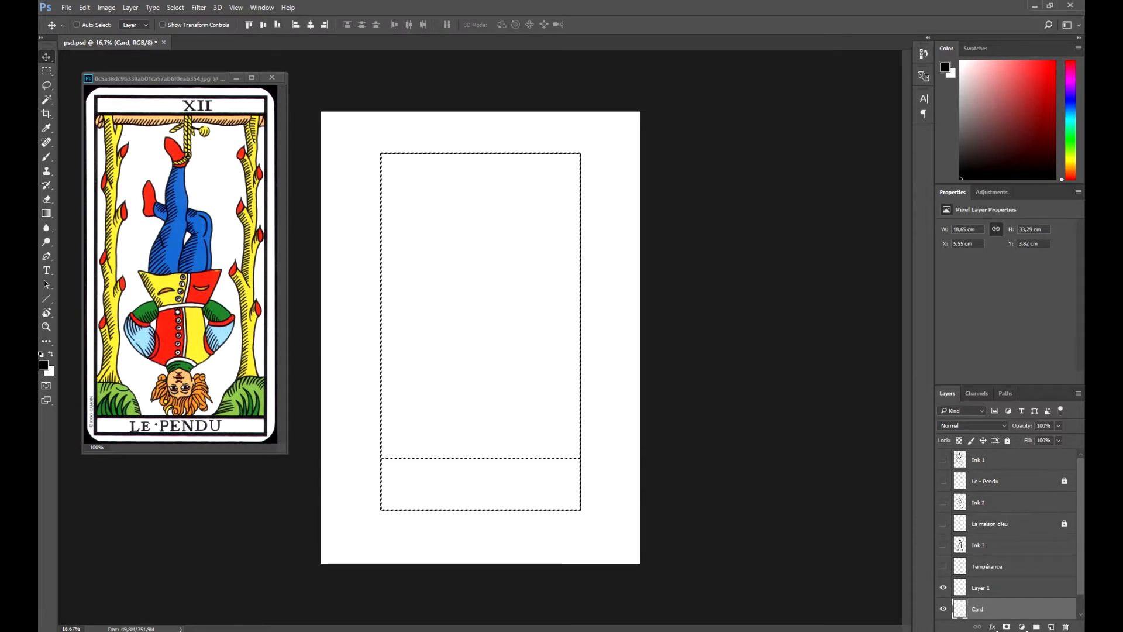
pyautogui.click(981, 588)
pyautogui.press('b')
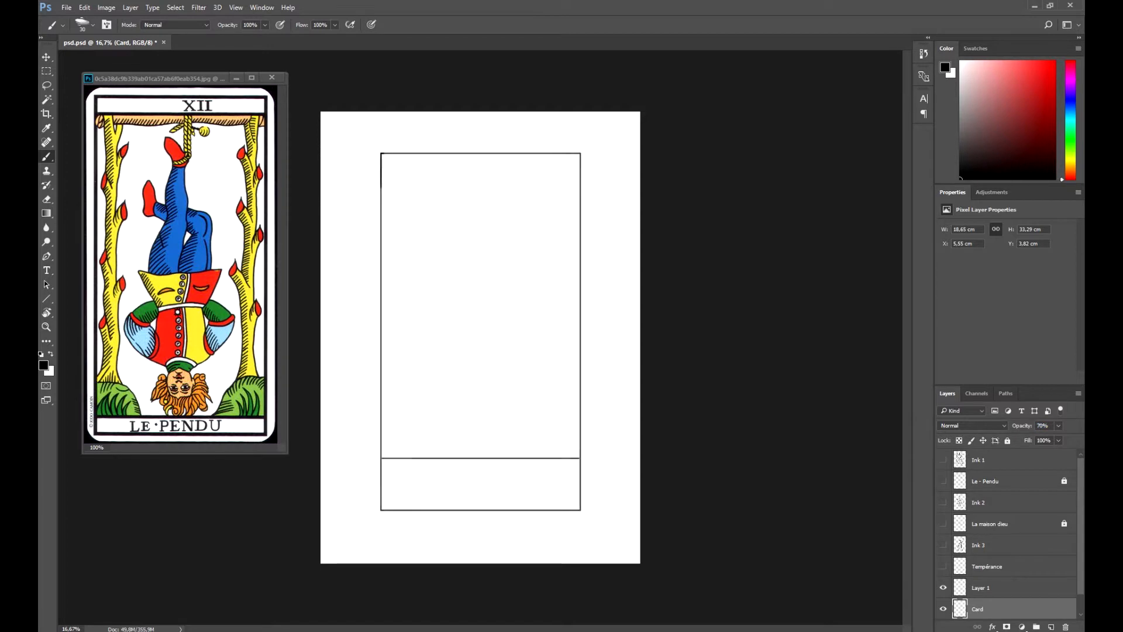
# - Trace the left edge of the card frame freehand with a thick ink line on Layer 1
pyautogui.moveTo(365, 133); pyautogui.dragTo(360, 337)
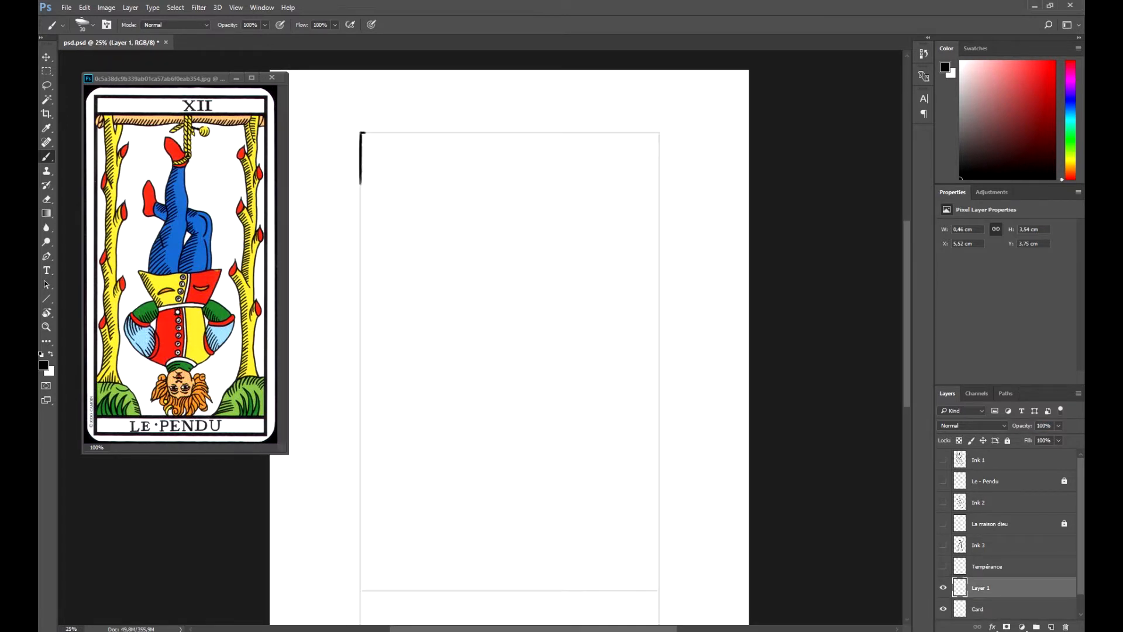
pyautogui.moveTo(360, 289); pyautogui.dragTo(360, 367)
pyautogui.moveTo(360, 316); pyautogui.dragTo(360, 403)
pyautogui.moveTo(359, 364); pyautogui.dragTo(359, 423)
pyautogui.moveTo(359, 395); pyautogui.dragTo(360, 437)
pyautogui.press('r')
pyautogui.moveTo(420, 88); pyautogui.dragTo(504, 340)
pyautogui.press('r')
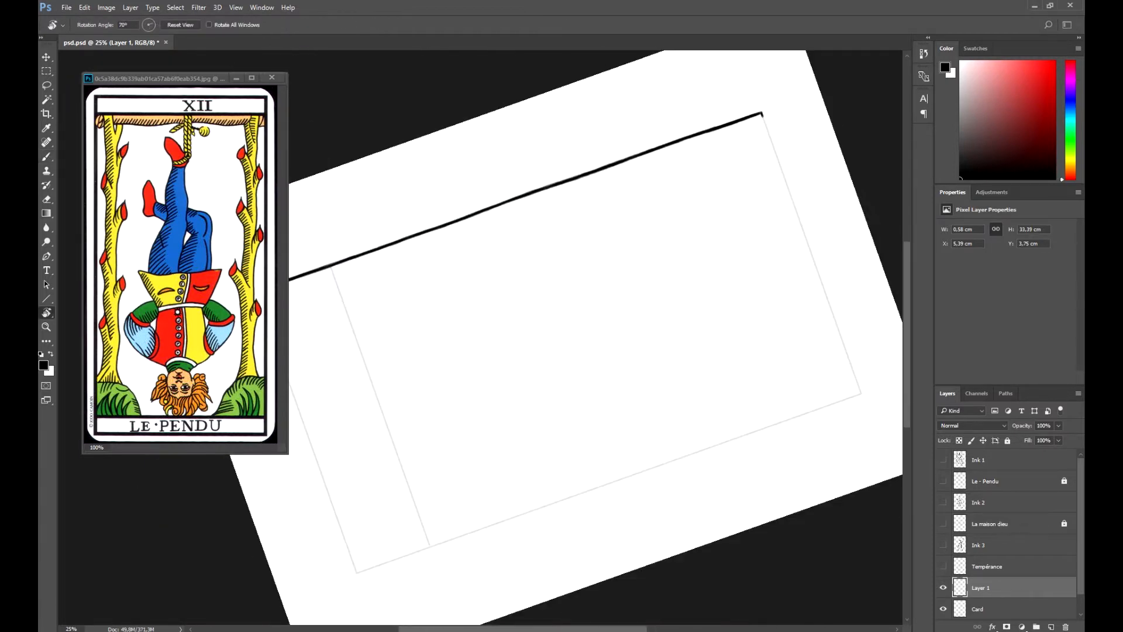
# - Trace the bottom edge of the card frame freehand with the brush, undoing a faulty stroke
pyautogui.press('space')
pyautogui.moveTo(334, 261); pyautogui.dragTo(433, 541)
pyautogui.press('r')
pyautogui.moveTo(452, 217)
pyautogui.mouseDown()
pyautogui.moveTo(475, 420)
pyautogui.moveTo(487, 286)
pyautogui.mouseUp()
pyautogui.moveTo(485, 258); pyautogui.dragTo(500, 411)
pyautogui.hotkey('ctrl', 'z')
# - Trace the right edge of the card frame freehand with overlapping brush strokes
pyautogui.press('r')
pyautogui.moveTo(501, 433); pyautogui.dragTo(449, 245)
pyautogui.moveTo(449, 245); pyautogui.dragTo(508, 316)
pyautogui.moveTo(465, 140); pyautogui.dragTo(516, 355)
pyautogui.moveTo(445, 327); pyautogui.dragTo(495, 235)
pyautogui.press('r')
pyautogui.moveTo(495, 234); pyautogui.dragTo(375, 263)
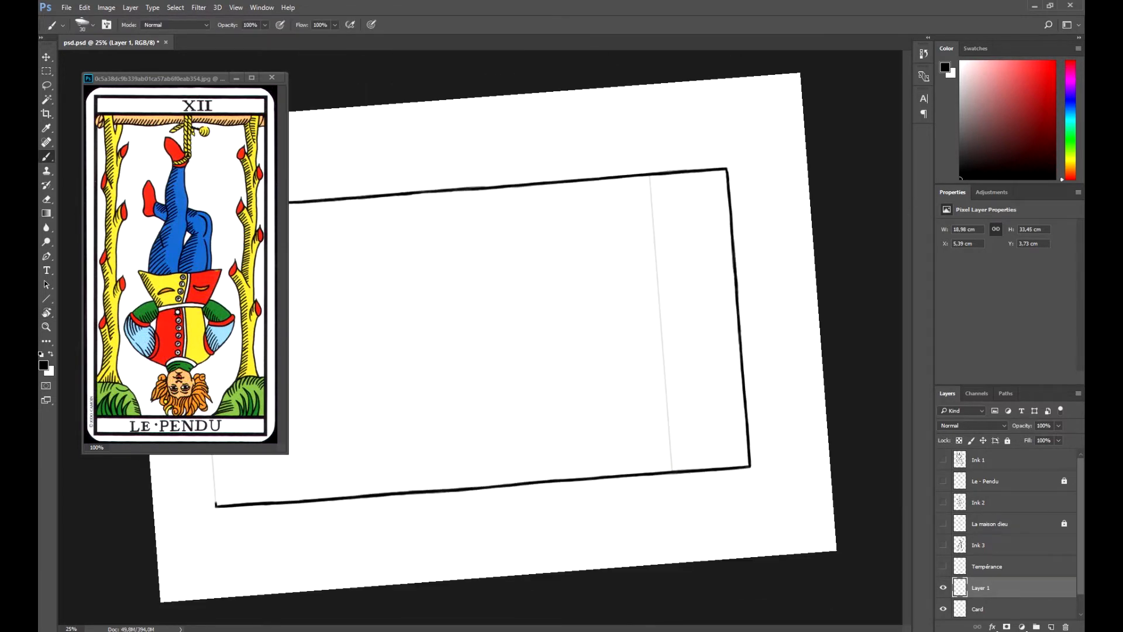
# - Trace the top edge of the card frame and the divider line above its bottom title box freehand with the brush
pyautogui.moveTo(194, 211); pyautogui.dragTo(216, 507)
pyautogui.press('r')
pyautogui.moveTo(561, 275)
pyautogui.mouseDown()
pyautogui.moveTo(544, 404)
pyautogui.moveTo(457, 426)
pyautogui.mouseUp()
pyautogui.moveTo(457, 427); pyautogui.dragTo(474, 339)
pyautogui.moveTo(267, 226); pyautogui.dragTo(351, 361)
pyautogui.moveTo(366, 384)
pyautogui.mouseDown()
pyautogui.moveTo(425, 476)
pyautogui.moveTo(526, 479)
pyautogui.moveTo(566, 459)
pyautogui.mouseUp()
pyautogui.press('r')
pyautogui.press('b')
# - Rename Layer 1, which holds the inked card frame, as Ink card
pyautogui.hotkey('ctrl', '-')
pyautogui.doubleClick(981, 588)
pyautogui.write('Ink card')
pyautogui.press('Return')
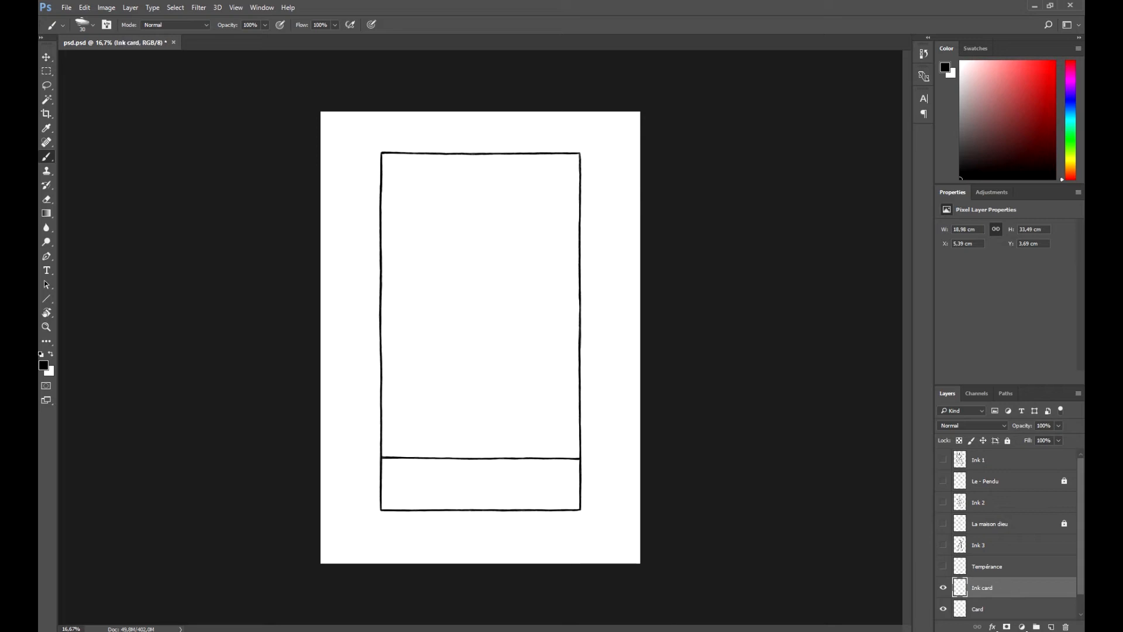